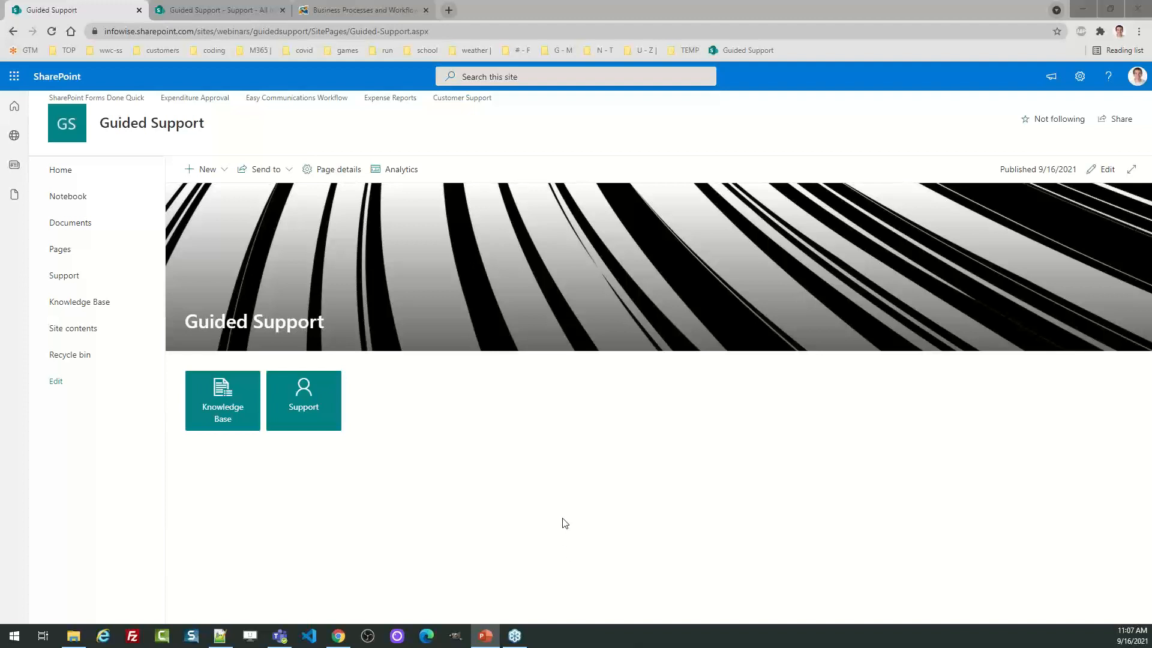
Step: Open the Guided Support site's Support list, followed by its Knowledge Base list, to view their contents
click(314, 407)
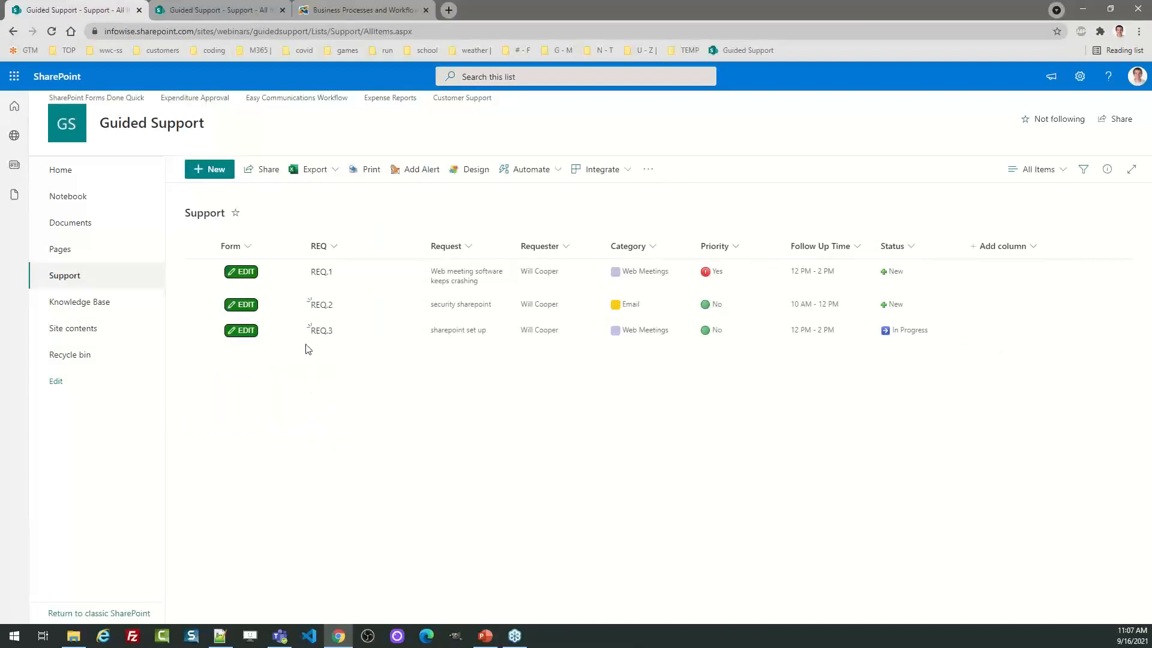
click(96, 306)
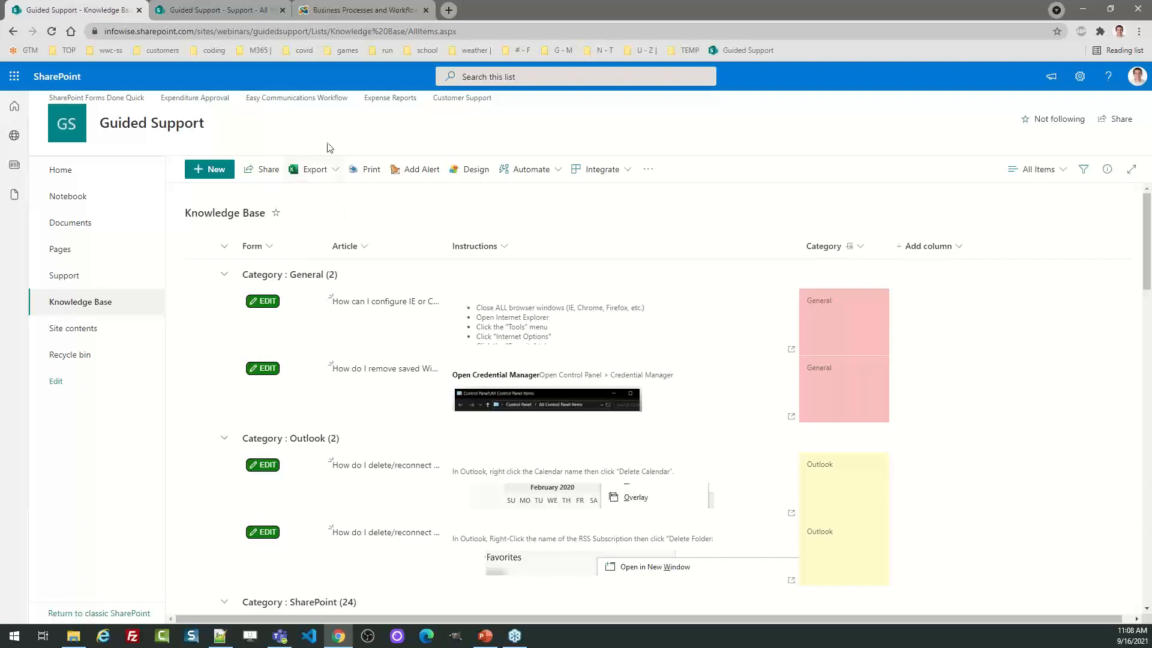
Step: Start a new item in the Support list and enter "SharePoint Security" as its request
click(240, 13)
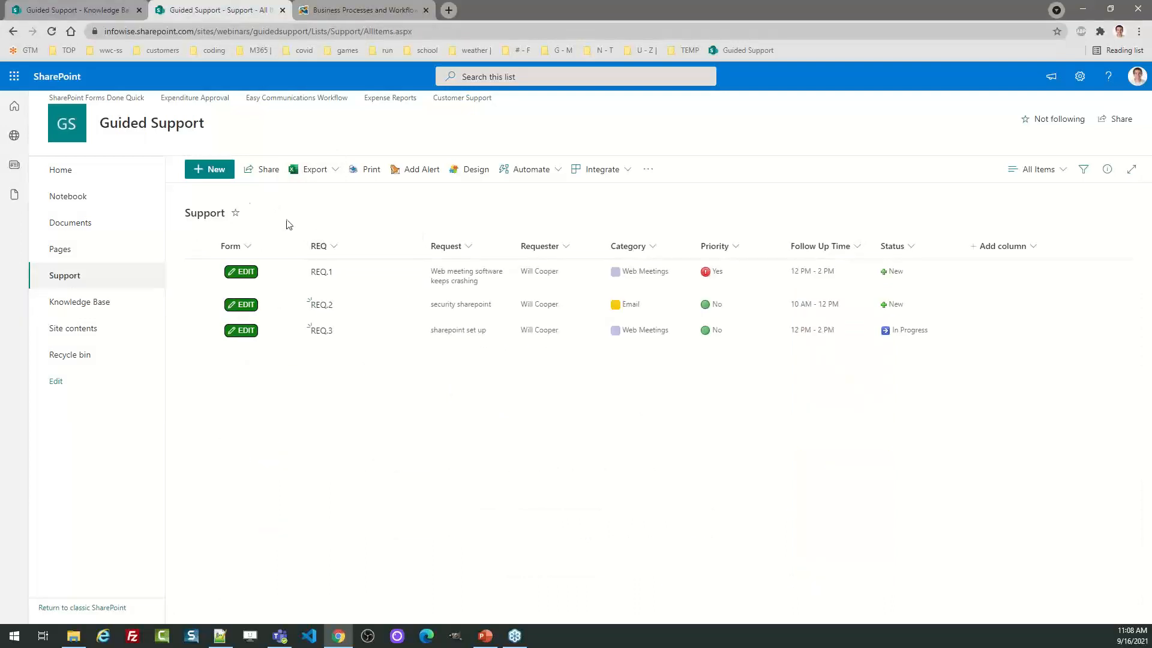
click(214, 171)
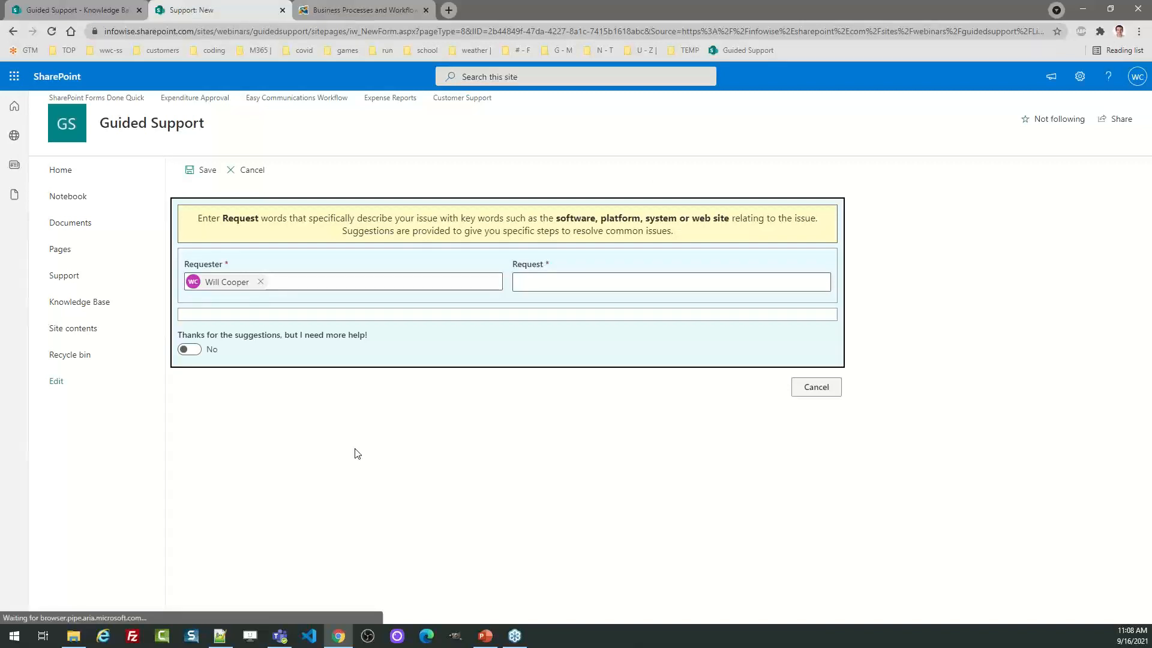
click(540, 282)
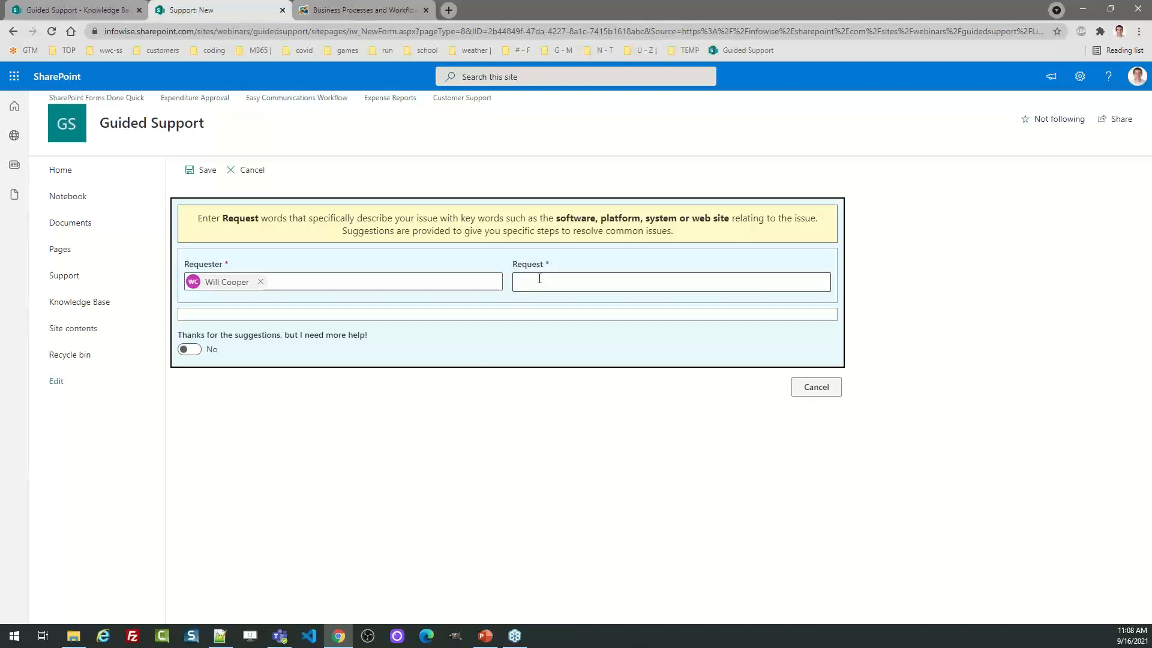
click(539, 279)
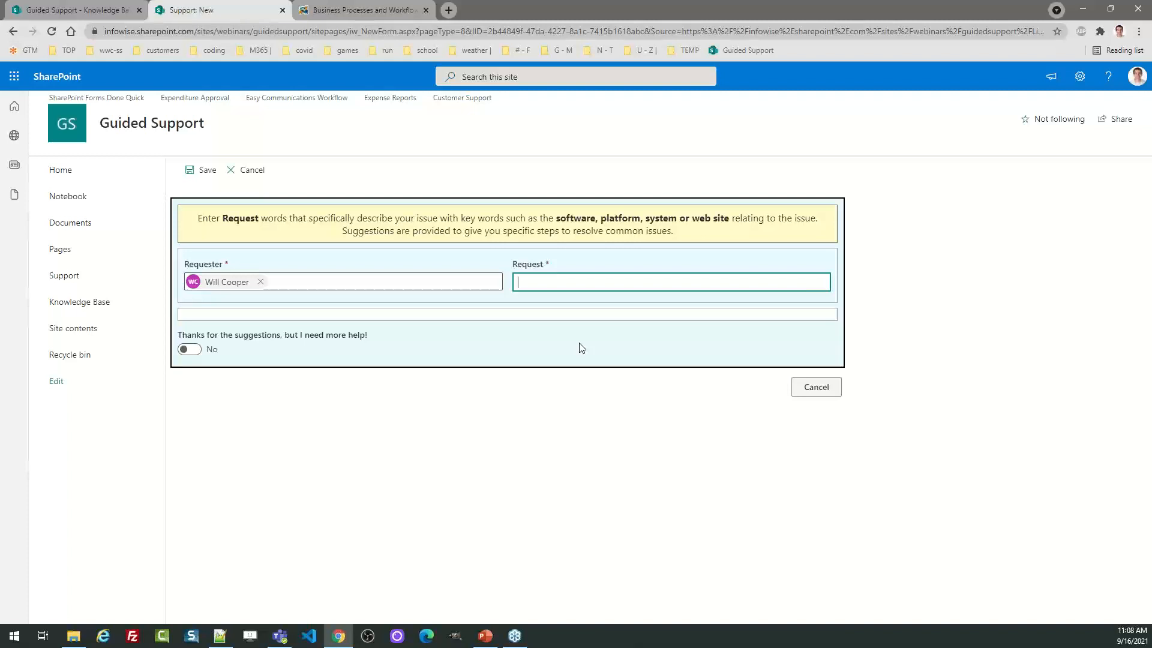
text(SharePoint)
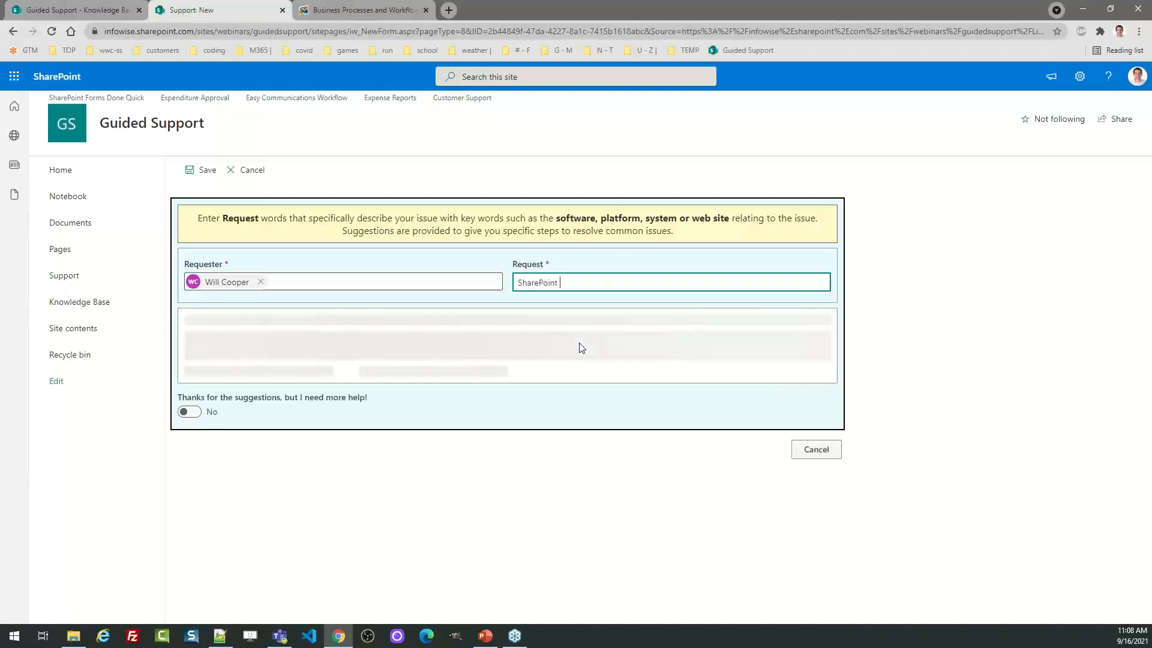
text( Security)
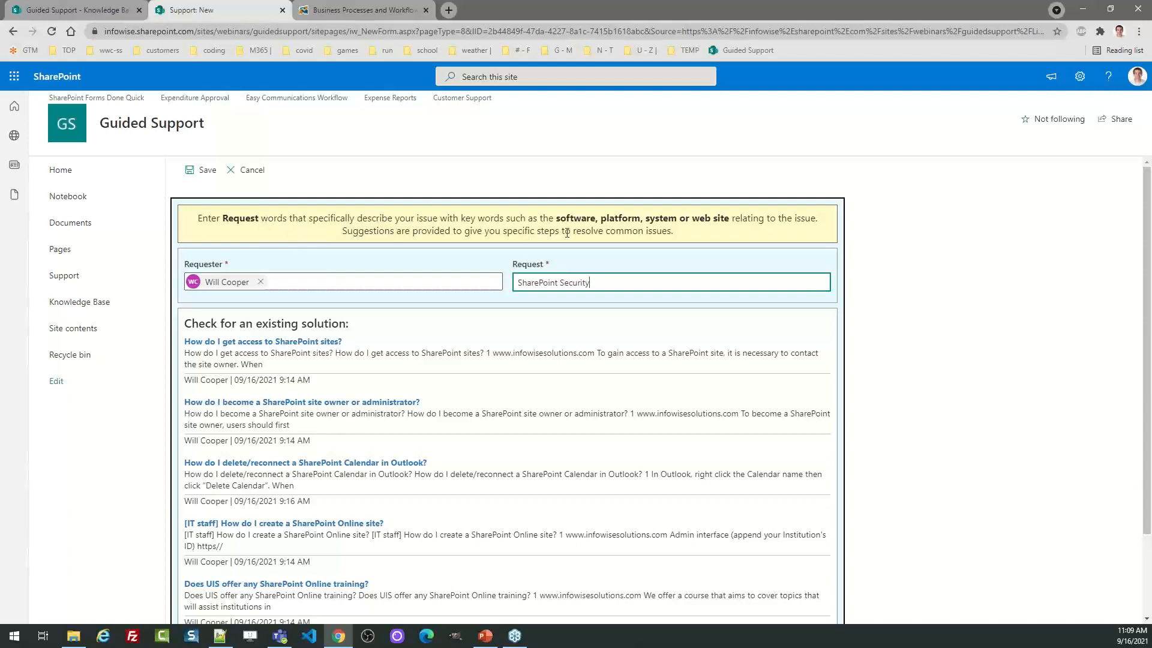
Step: Replace the request text with "web meeting" to look for existing solutions
triple_click(585, 282)
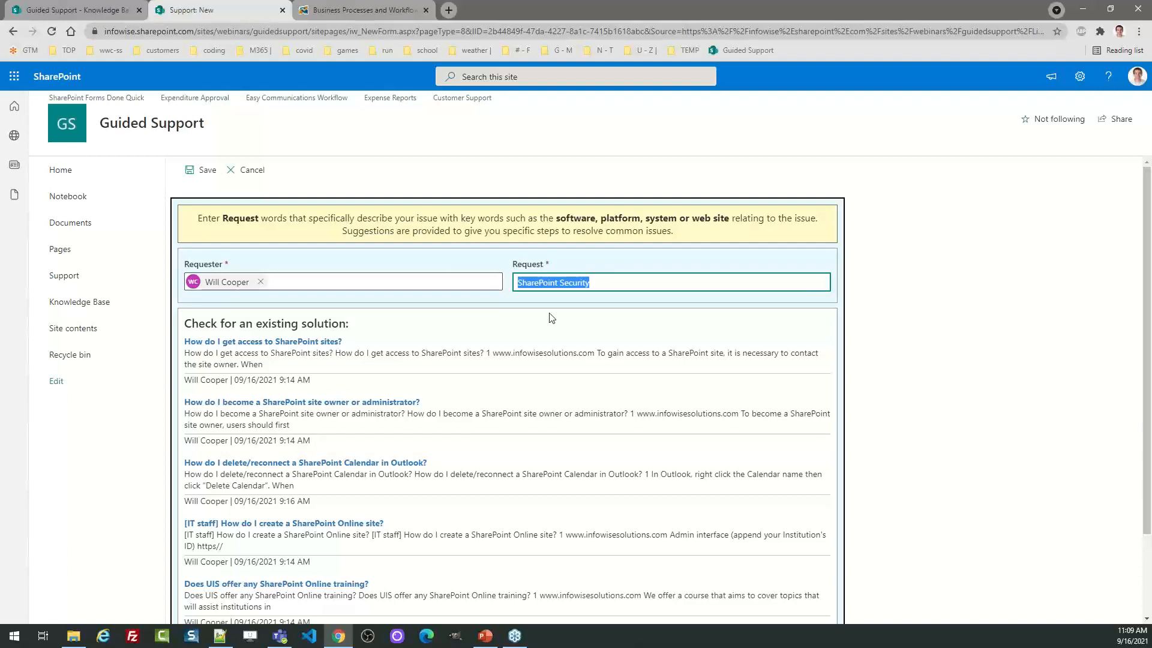
click(619, 311)
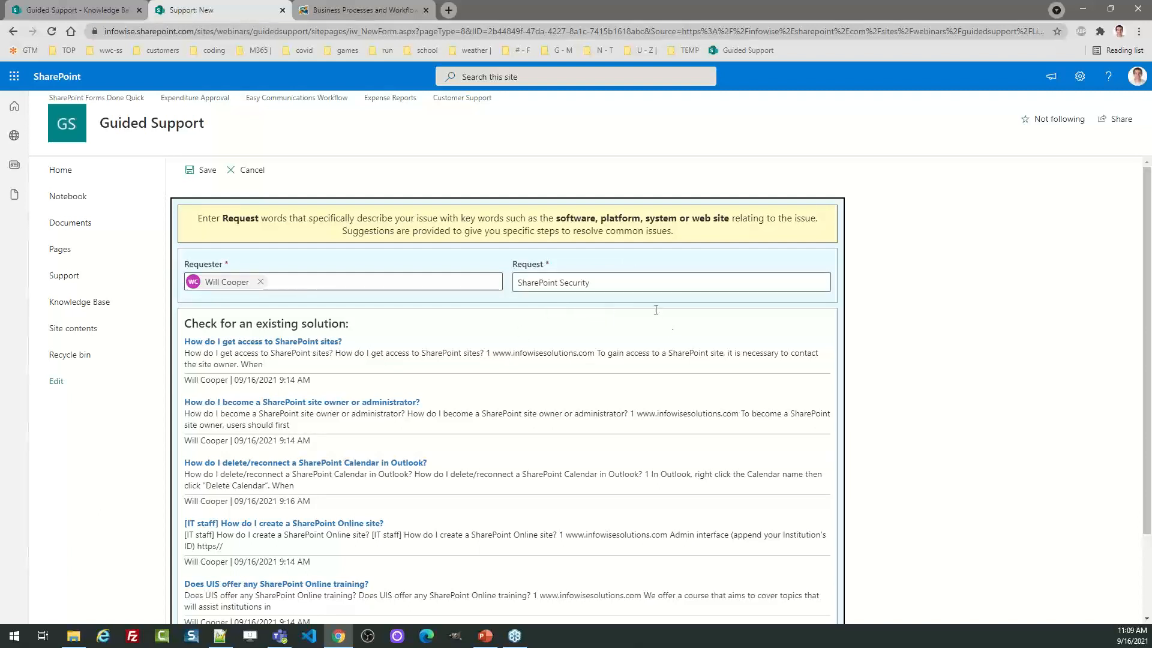
drag(593, 282, 503, 290)
text(we)
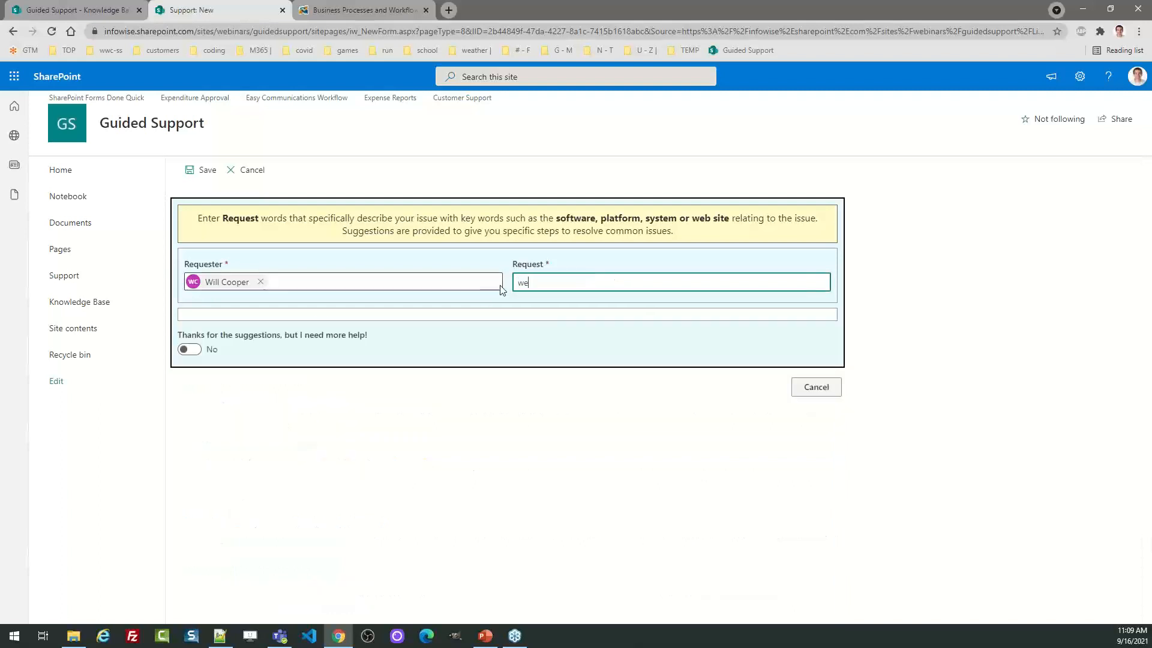
text(b meeting)
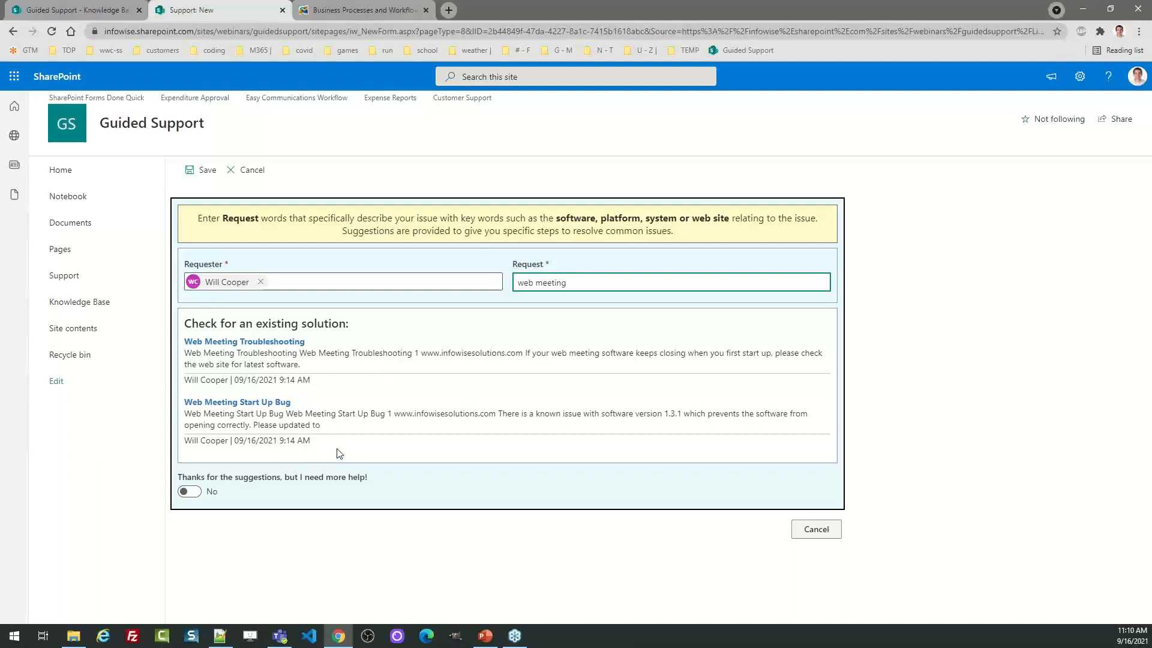
Step: Read the suggested Web Meeting Start Up Bug article and close it
click(269, 405)
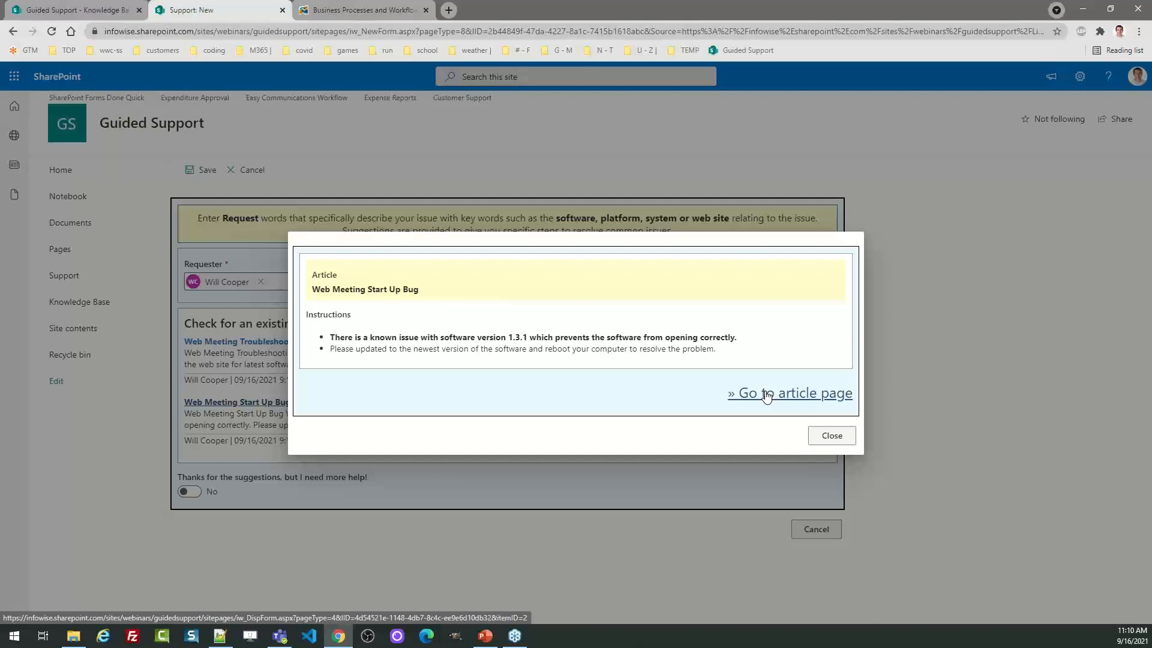
click(830, 443)
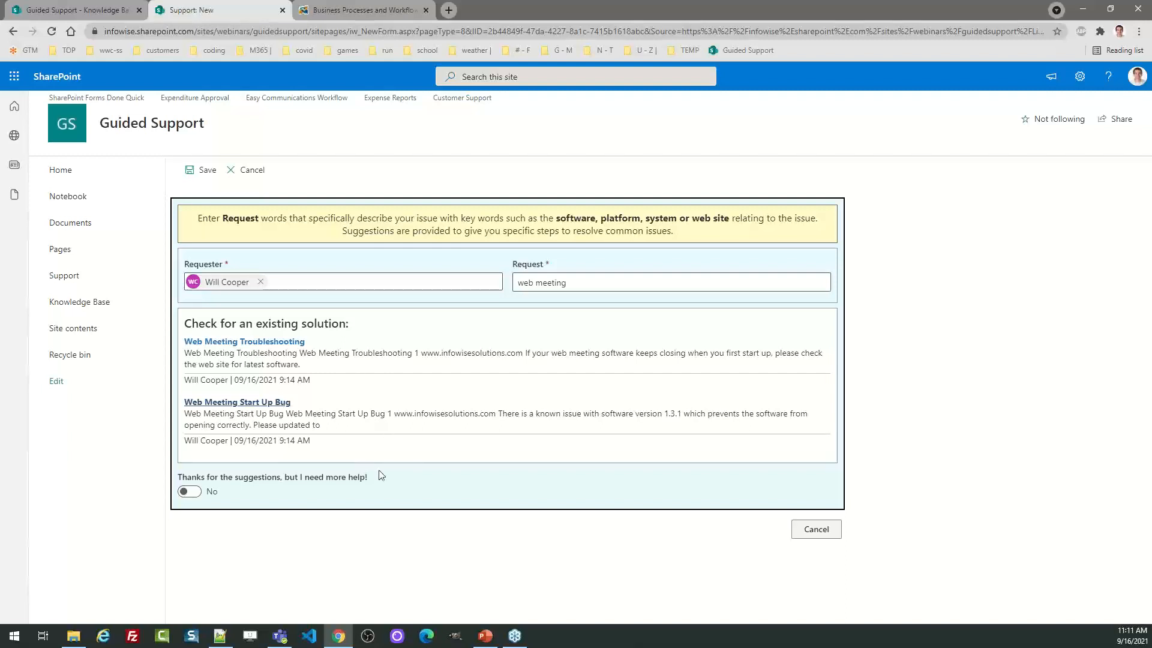
Step: Set "Thanks for the suggestions, but I need more help!" to Yes on the request form
drag(369, 478, 184, 480)
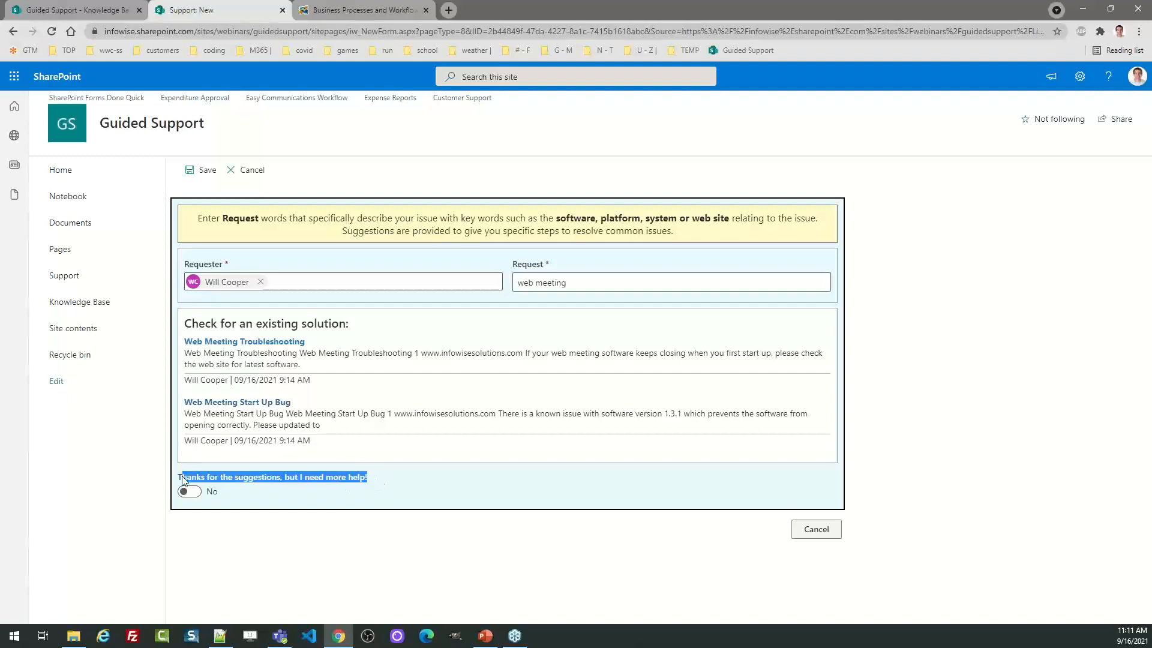
click(328, 492)
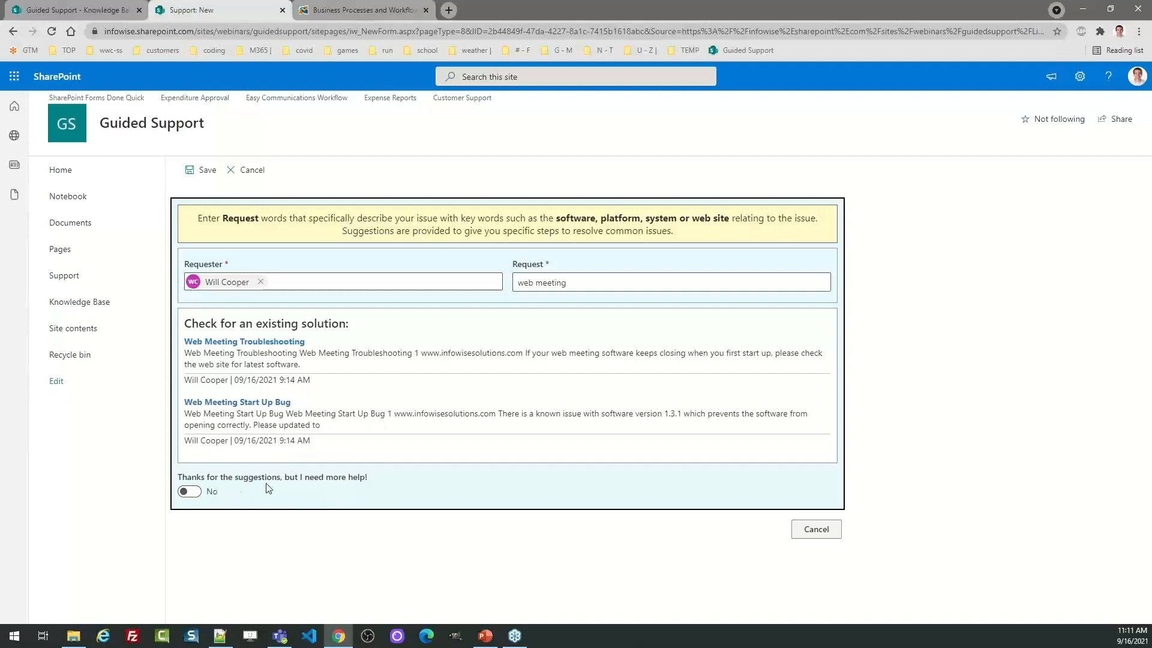
click(193, 492)
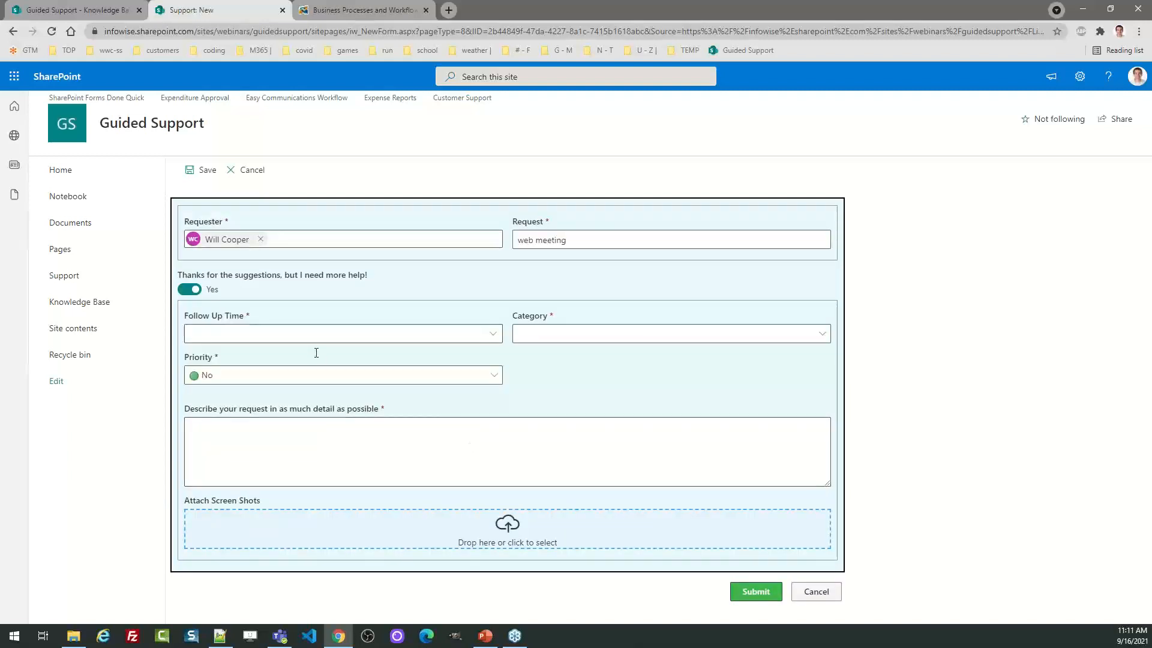
drag(373, 277, 182, 276)
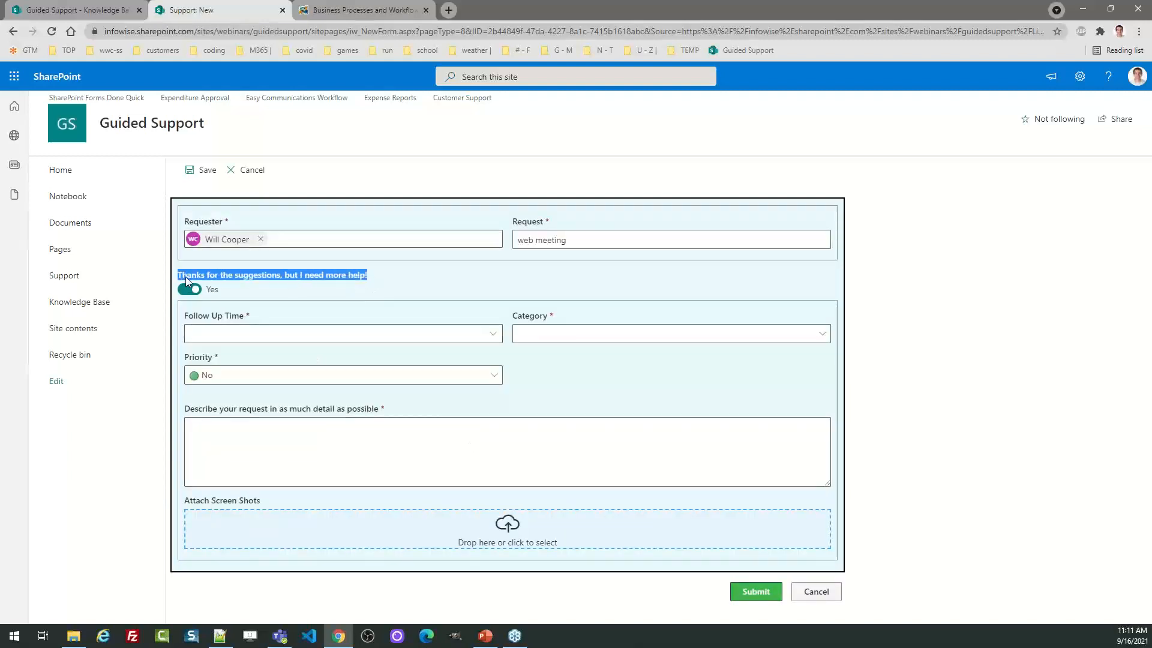
click(309, 295)
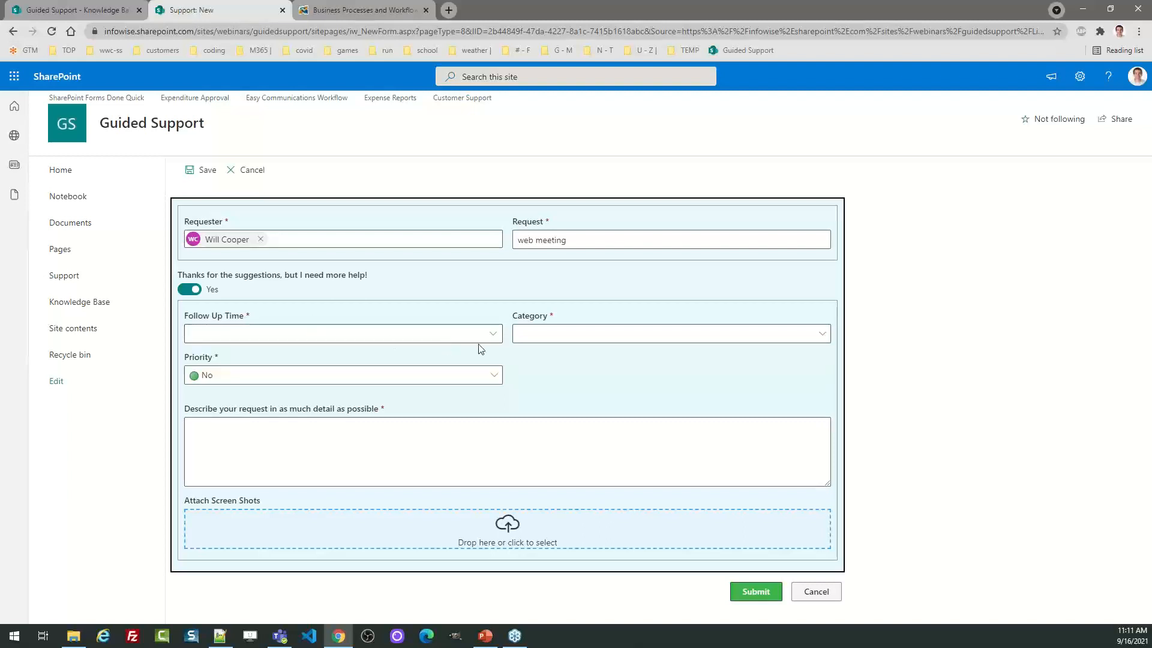
Step: Set the request's follow up time to 10 AM - 12 PM and its category to Hardware
click(491, 334)
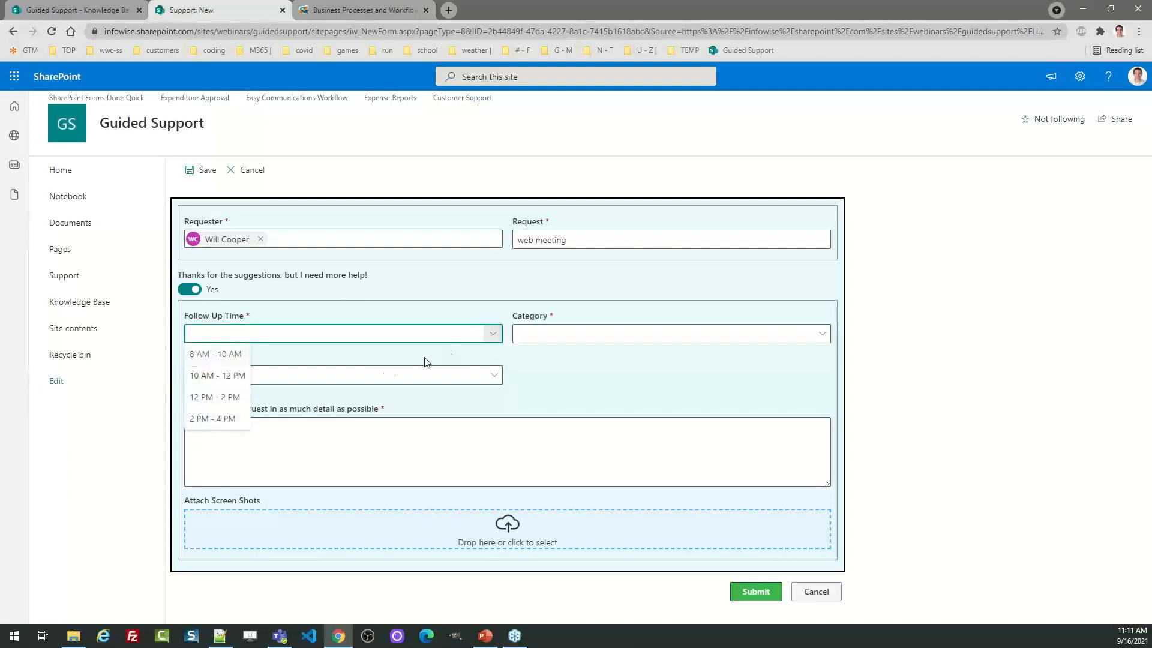
click(226, 376)
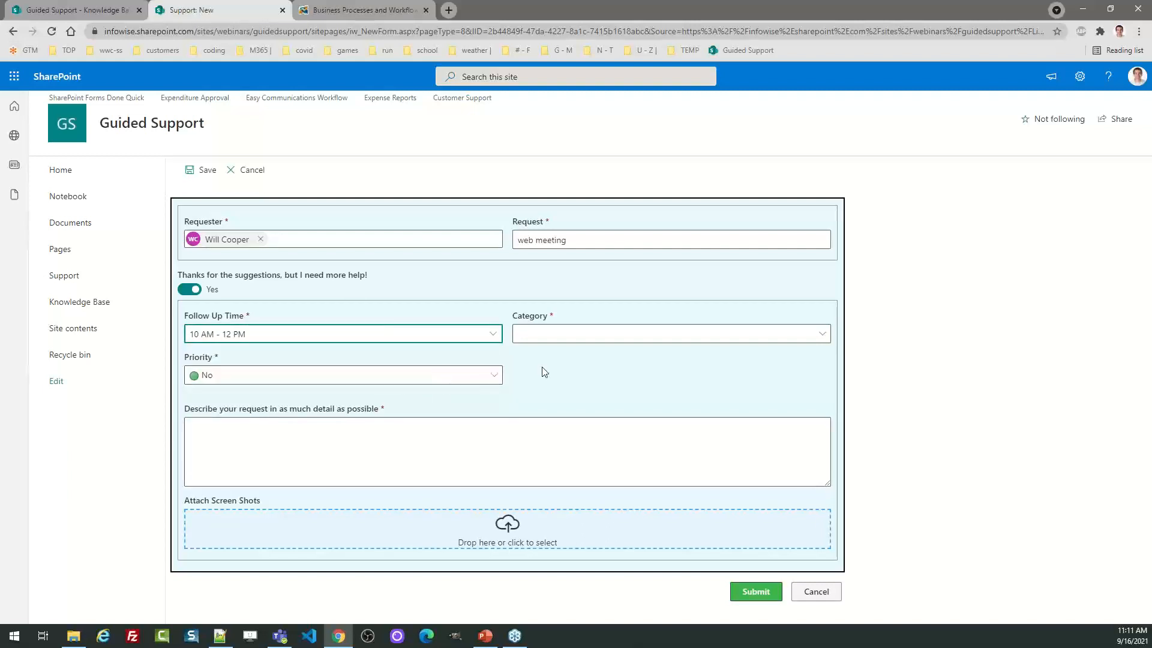
click(563, 336)
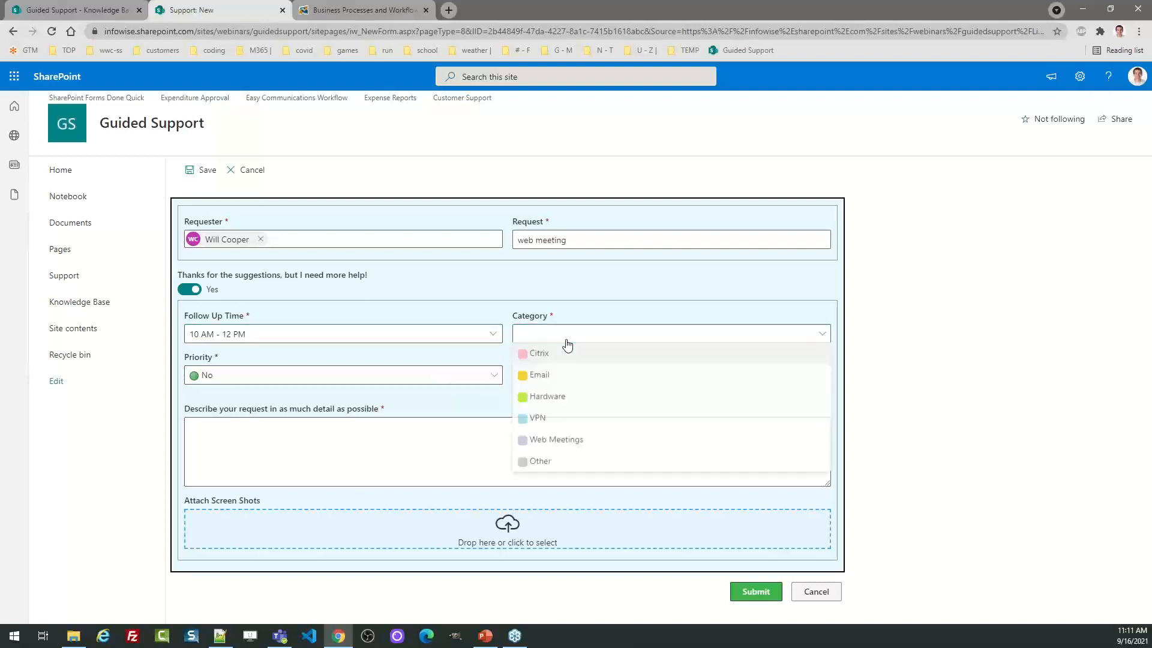
click(564, 399)
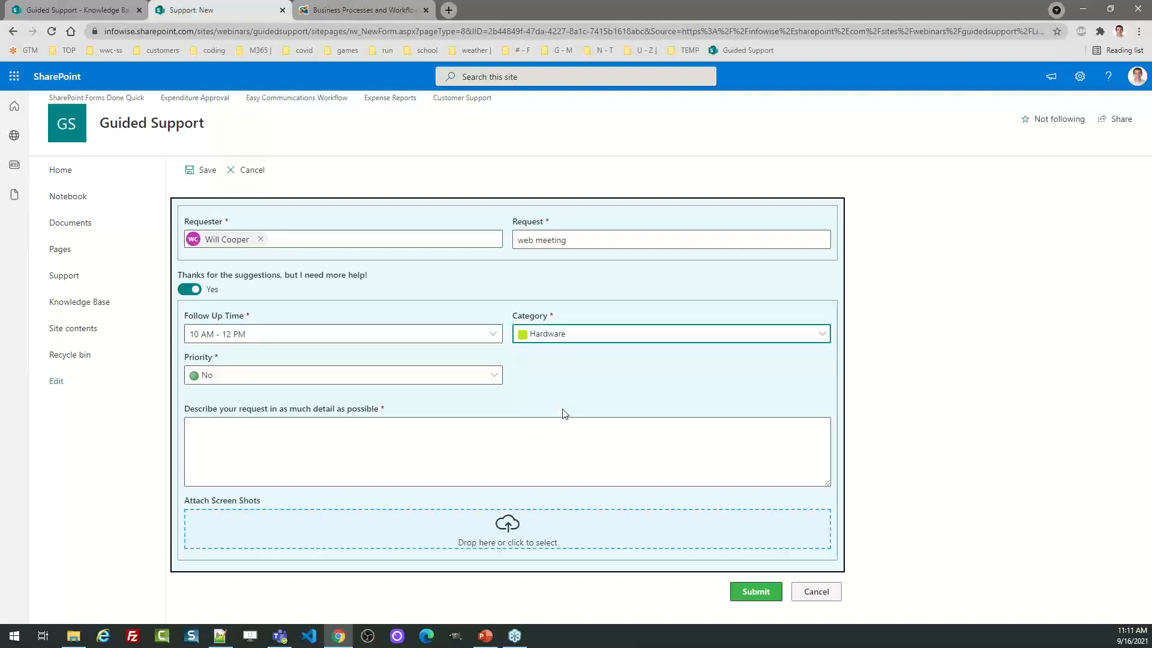
Step: Set the request's priority to Yes and confirm the priority with Yes
click(495, 377)
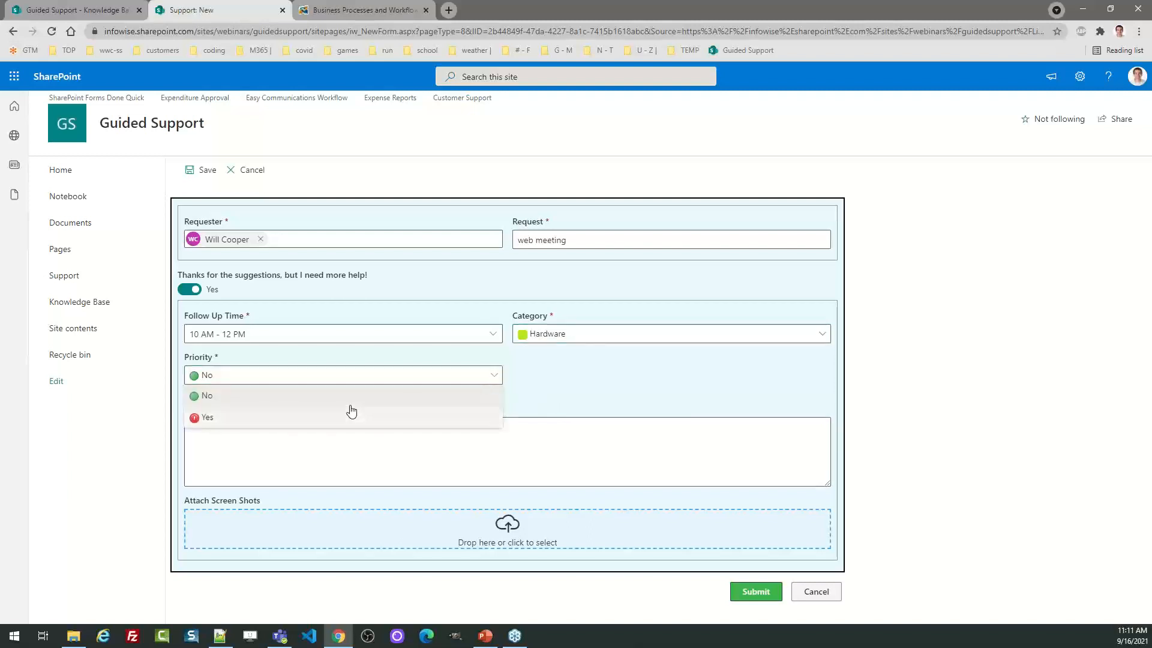
click(330, 419)
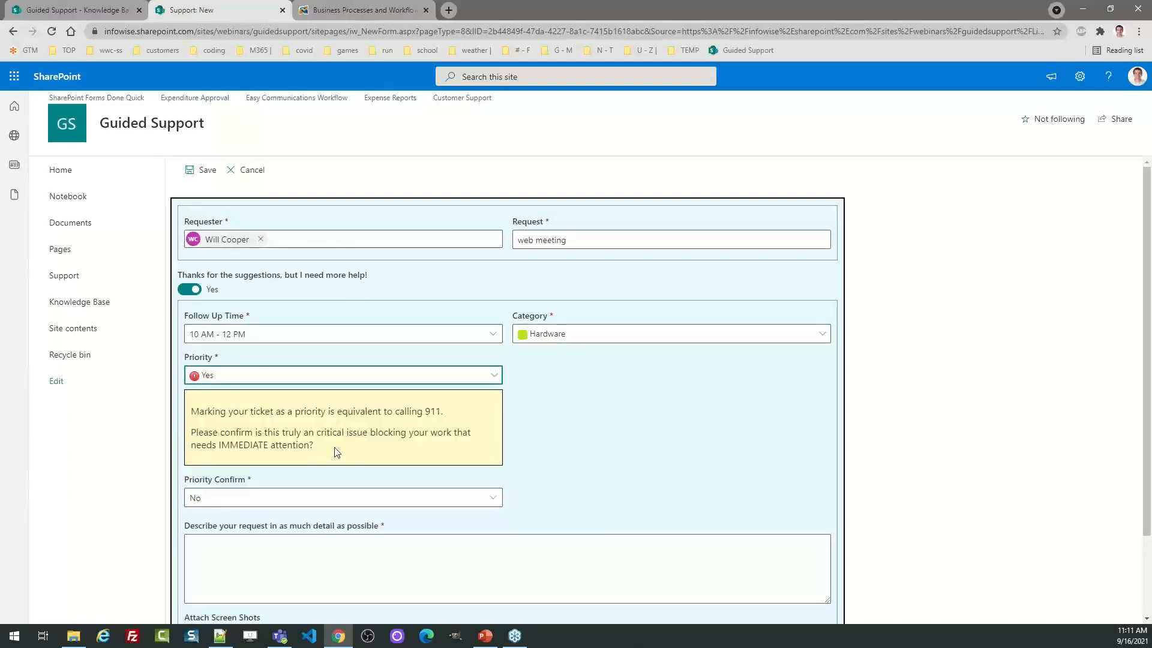
drag(333, 452, 199, 412)
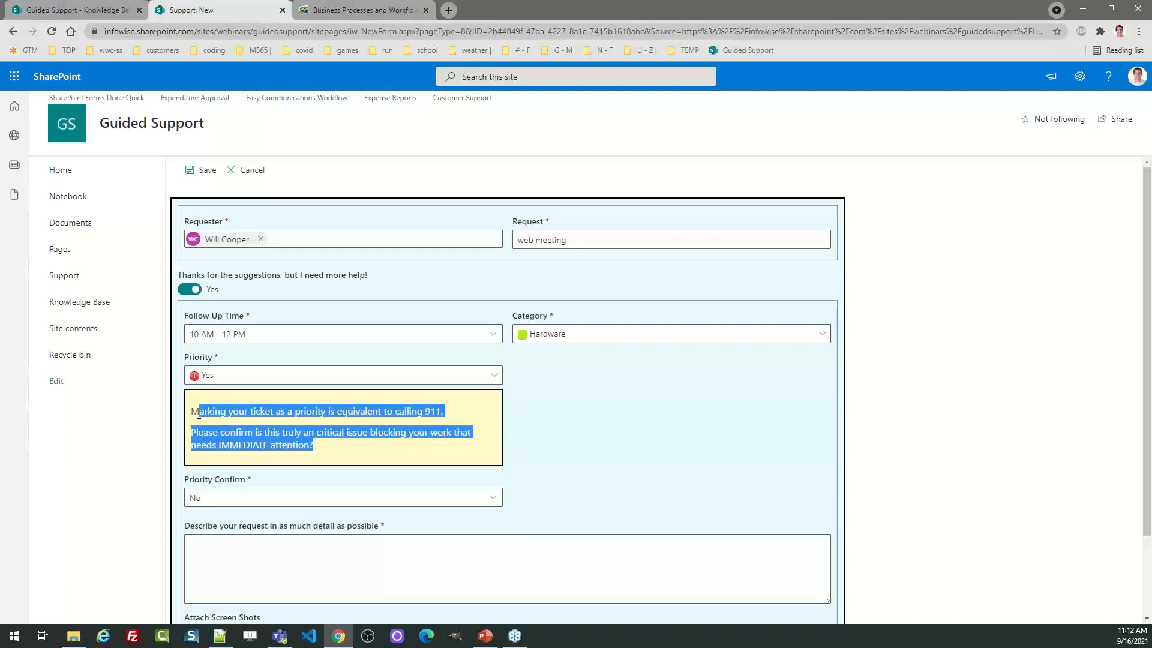
click(373, 438)
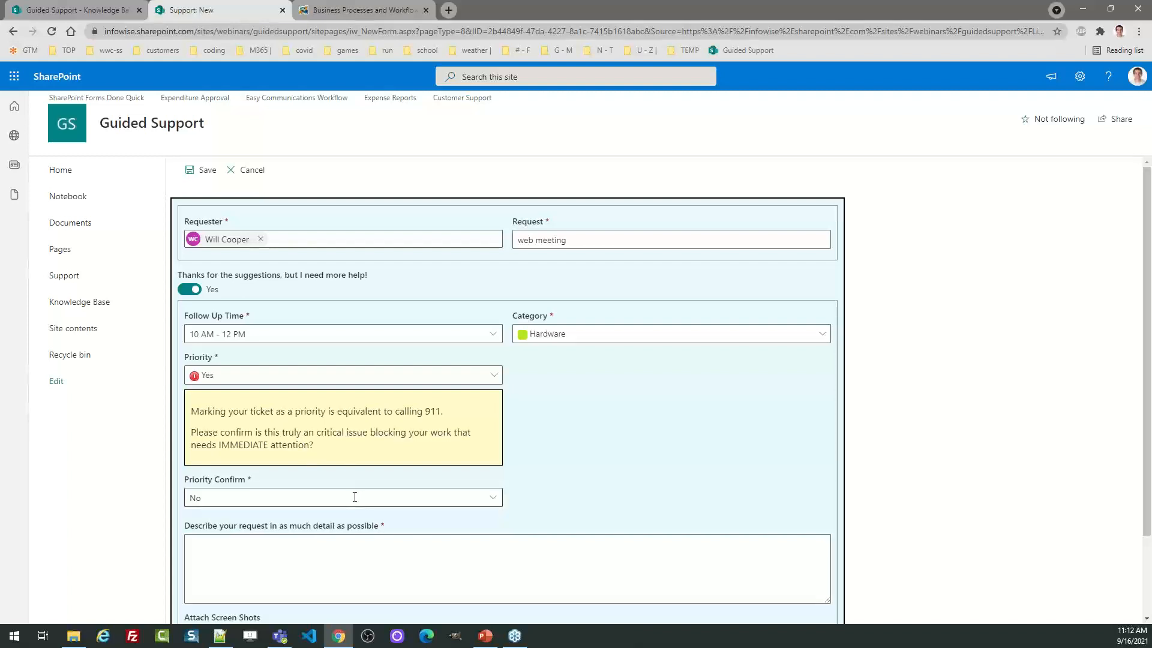
click(336, 496)
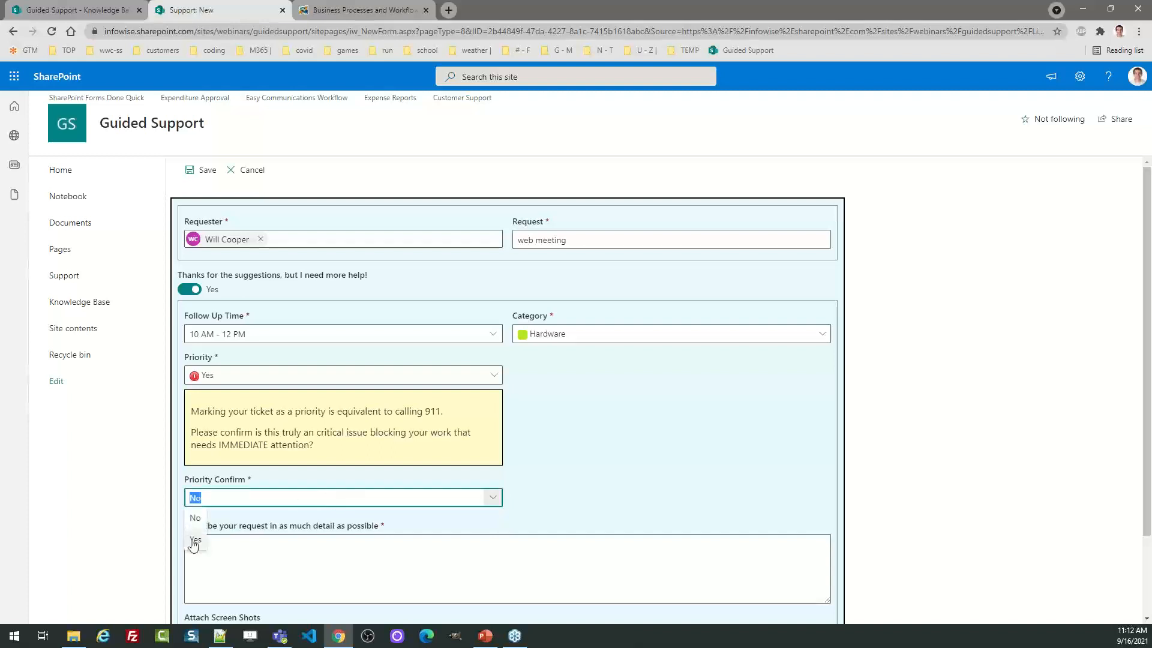
click(192, 539)
Step: View the description and screenshot attachment fields, and cancel the new support request without submitting it
click(257, 548)
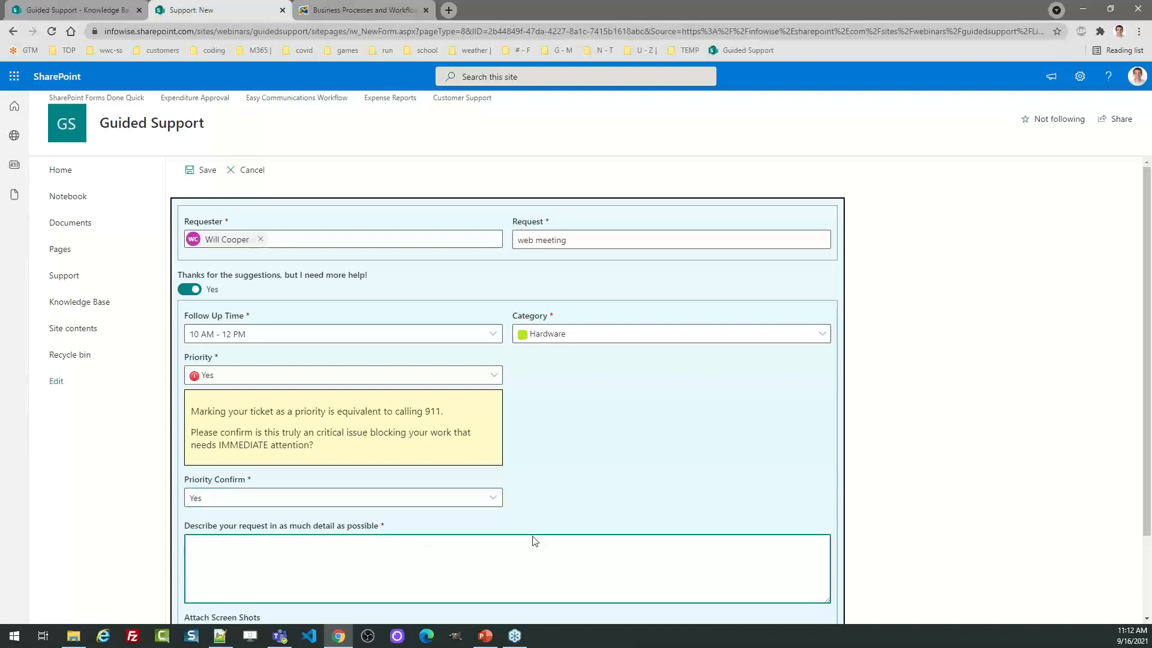
drag(1146, 377, 1133, 467)
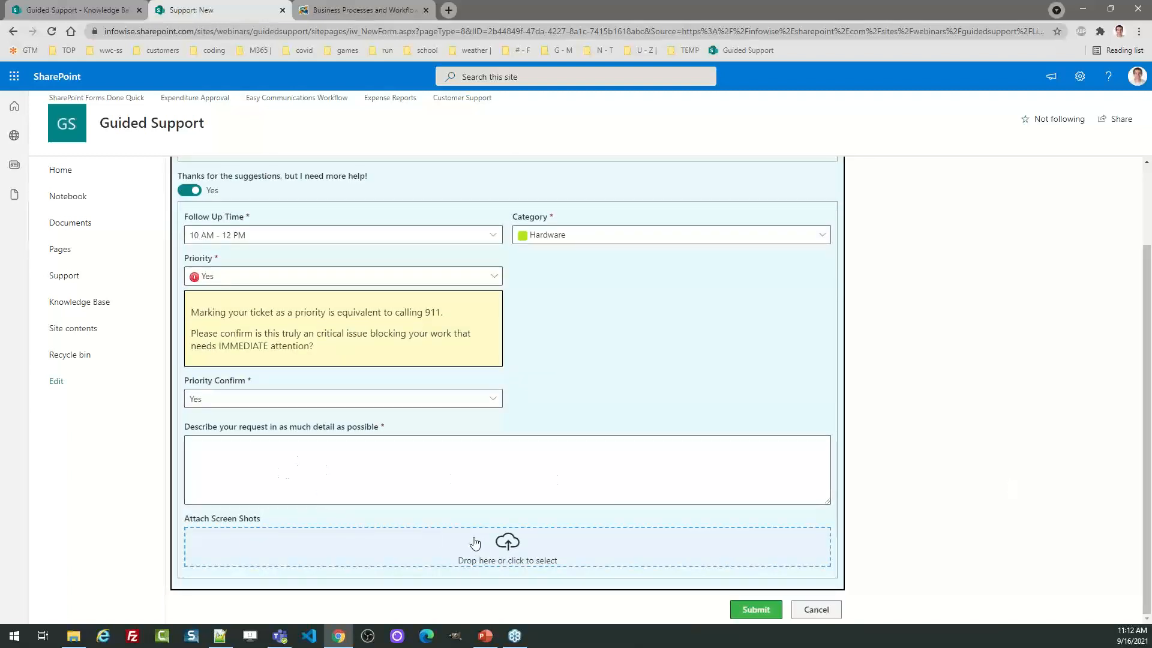
click(811, 610)
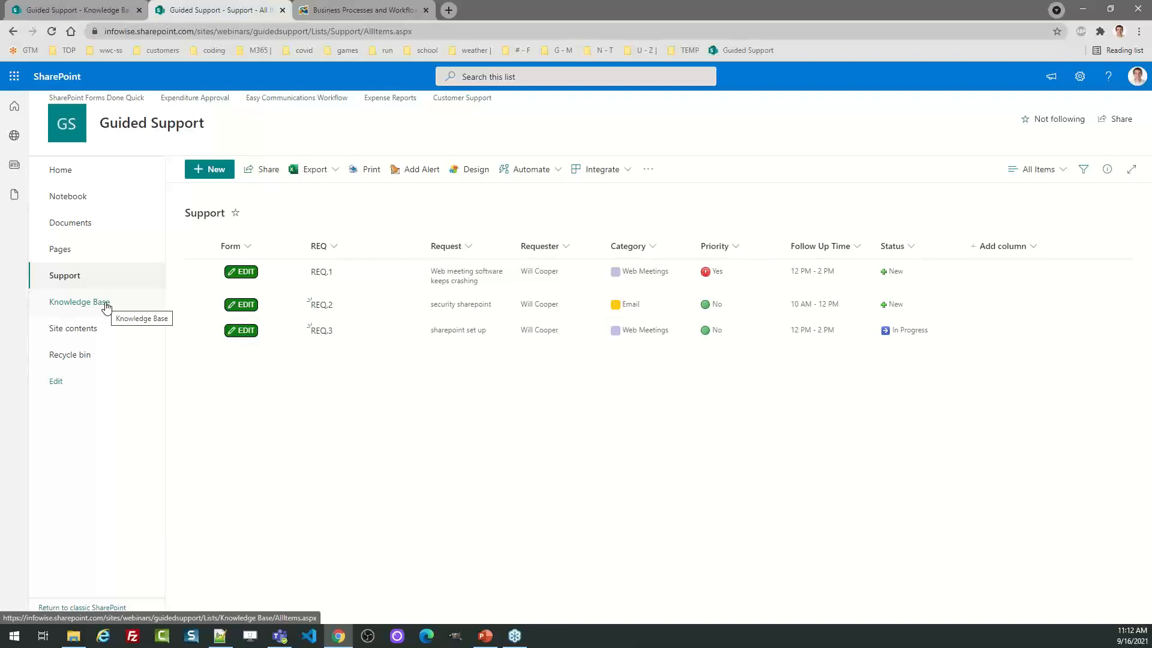
Step: Open the Knowledge Base article about removing saved Windows Credentials for editing and examine its title, instructions and category options
click(106, 306)
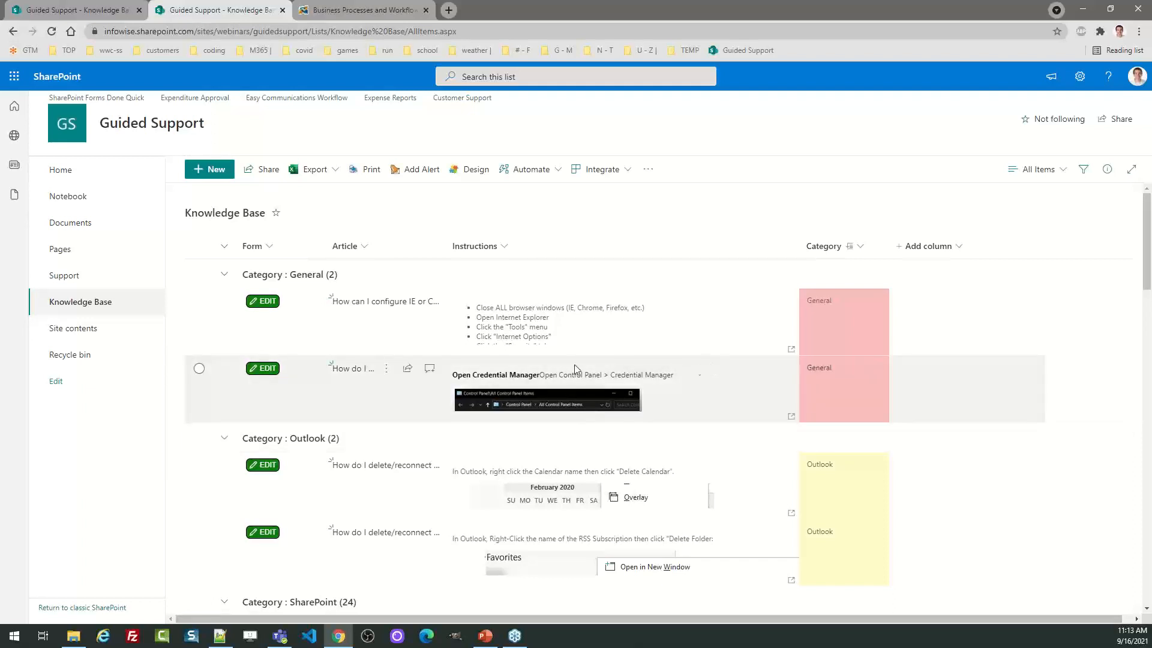
click(267, 370)
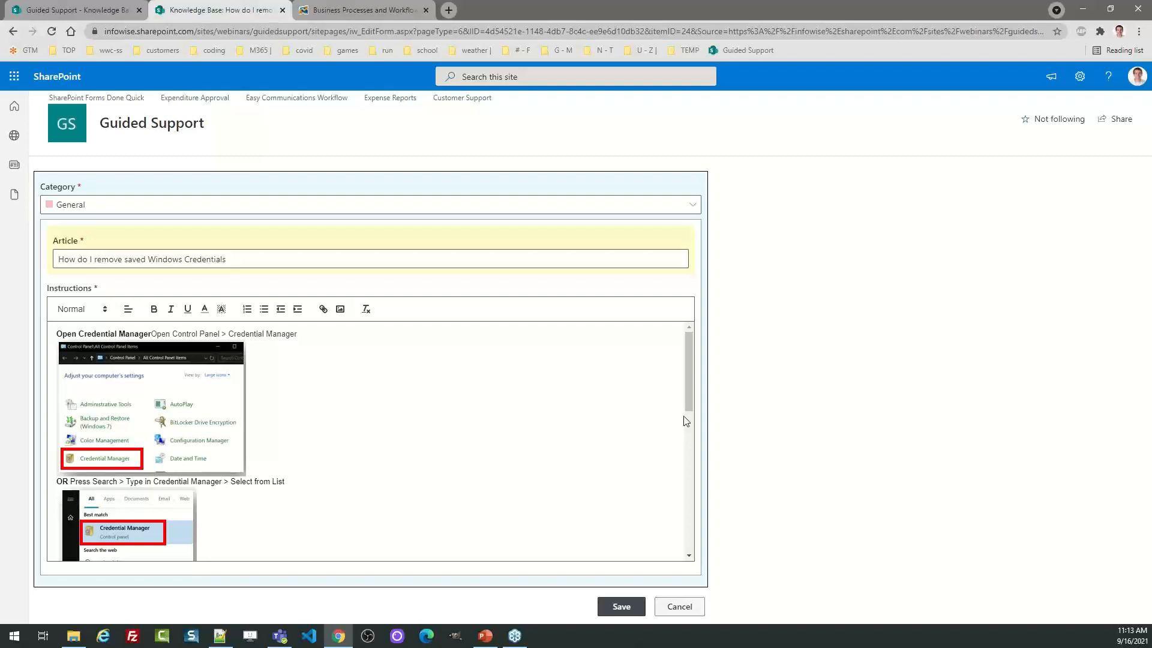
mouse_move(688, 376)
mouse_down()
mouse_move(697, 444)
mouse_move(690, 369)
mouse_up()
drag(228, 259, 149, 257)
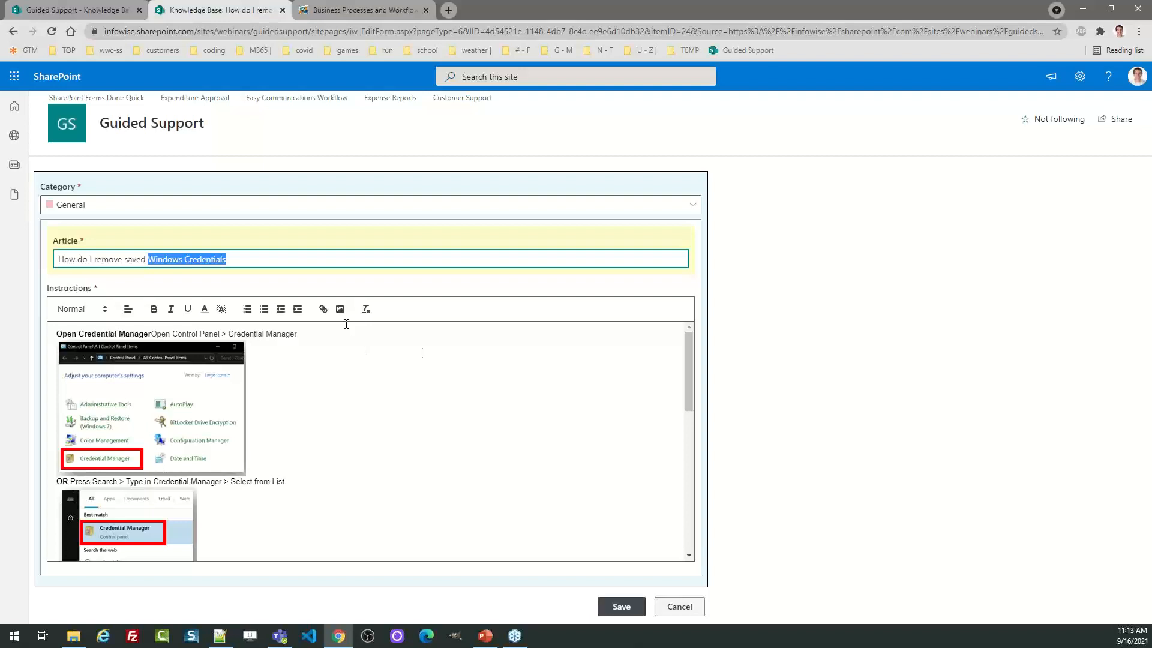
click(276, 210)
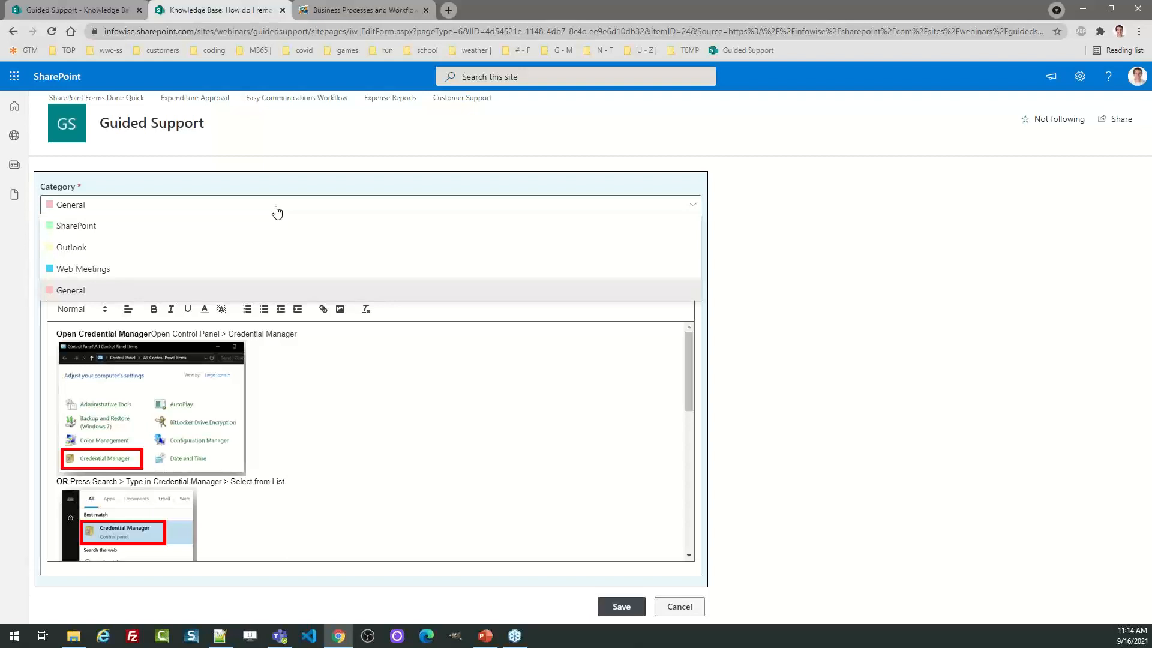
Step: Review the article's category choices and title wording, and cancel the edit form without saving the article
click(276, 211)
click(275, 210)
click(276, 211)
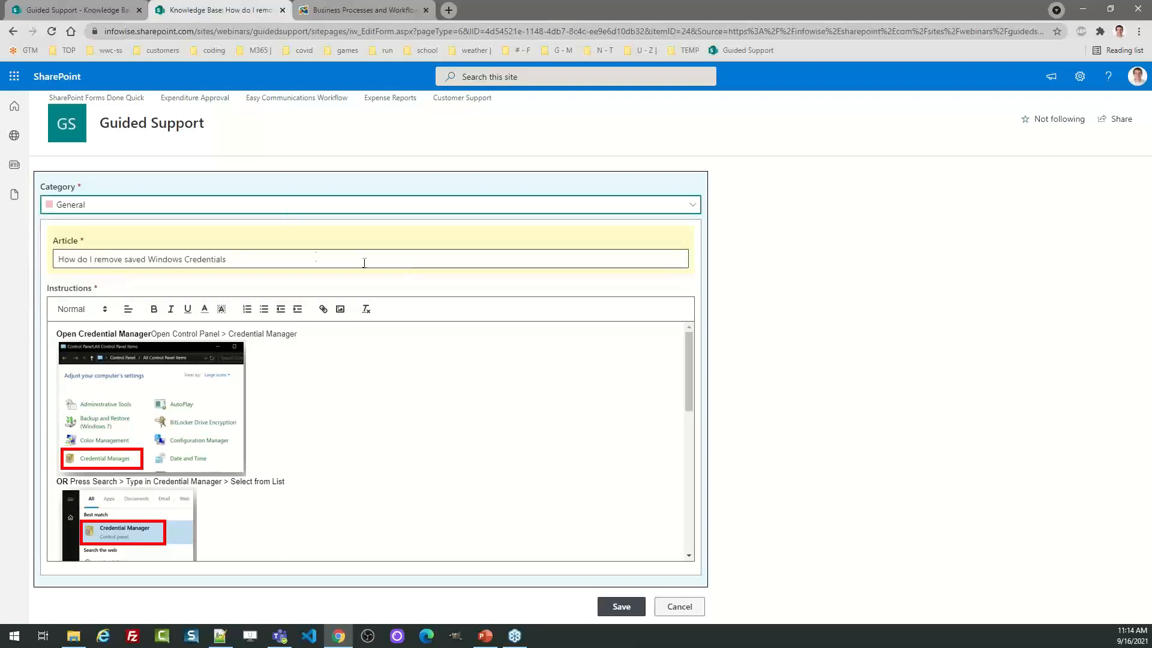
drag(148, 259, 288, 254)
drag(186, 259, 64, 259)
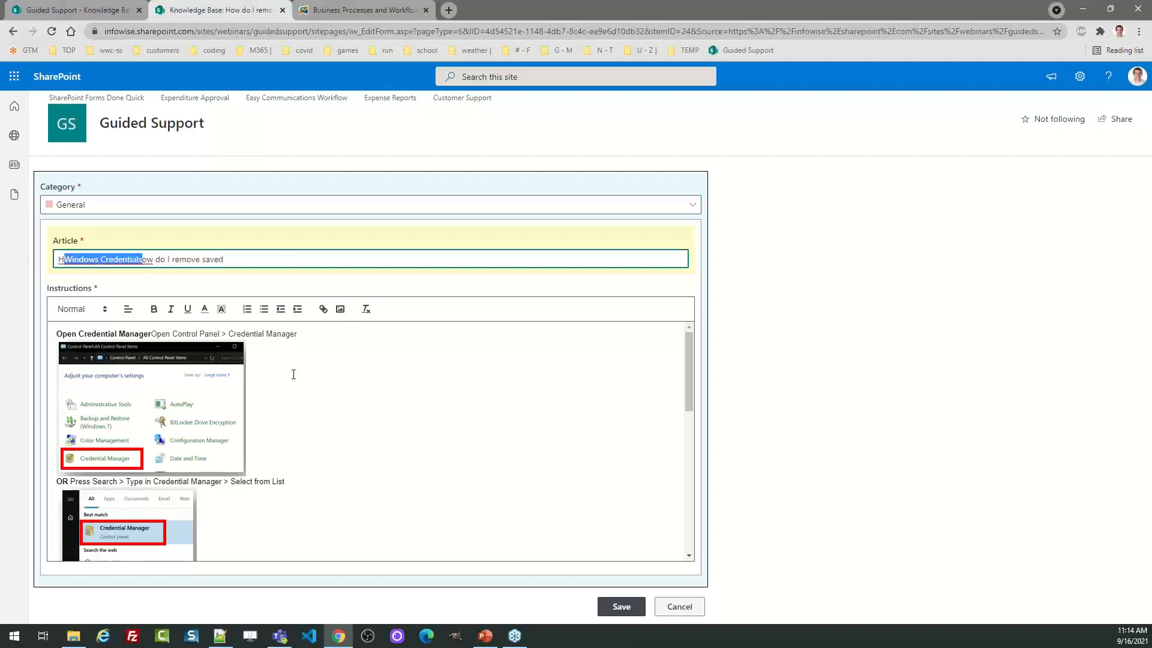
click(688, 604)
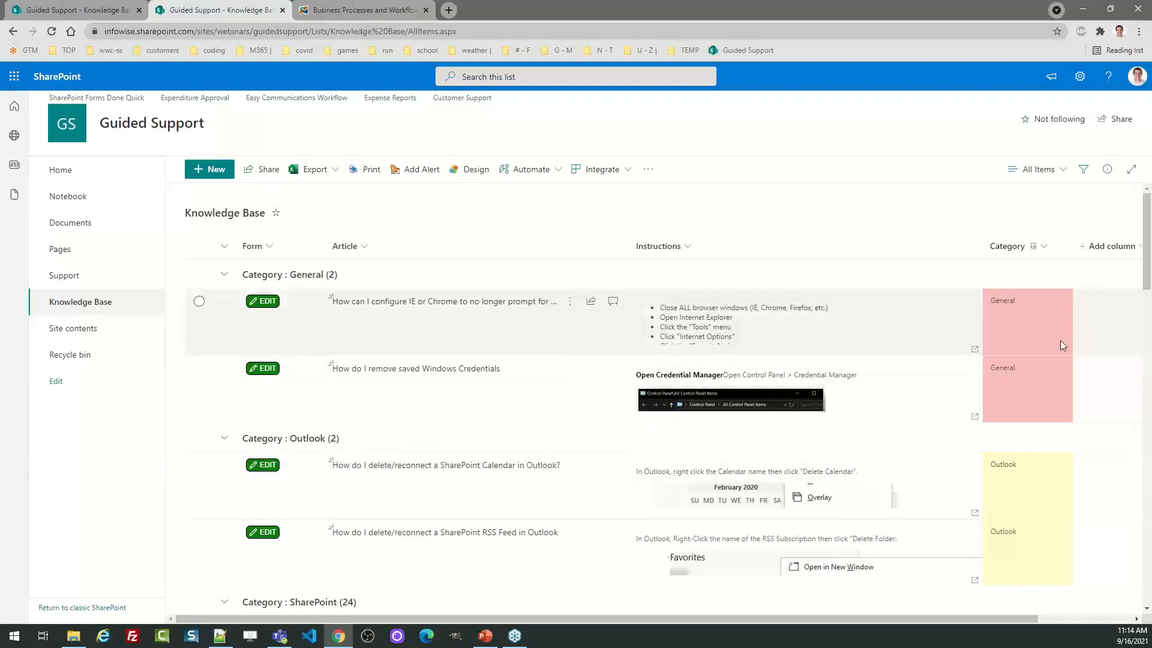
Step: View the Infowise Solutions home page and return to the Knowledge Base list
mouse_move(1150, 257)
mouse_down()
mouse_move(1149, 441)
mouse_move(1150, 252)
mouse_up()
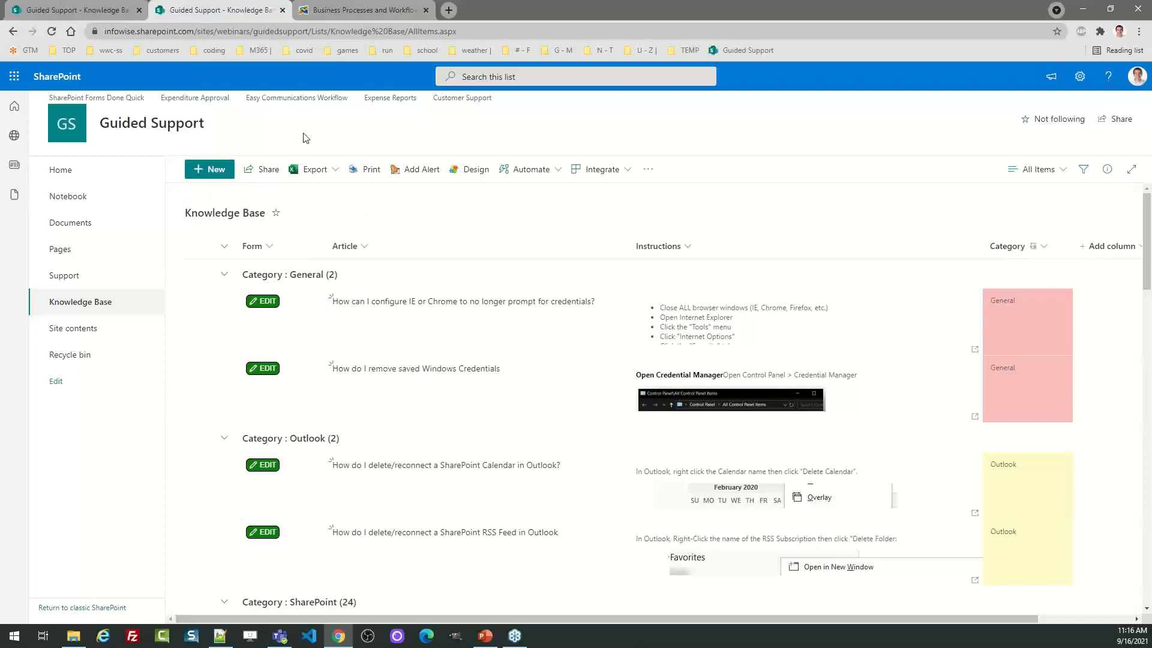
click(347, 7)
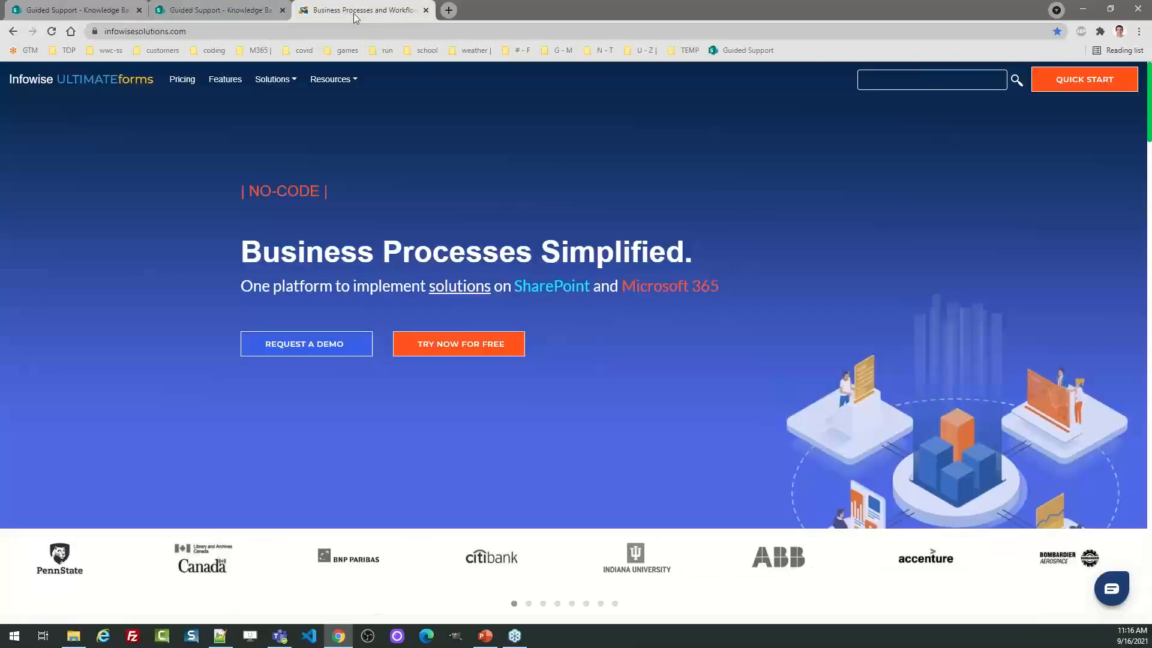
click(243, 9)
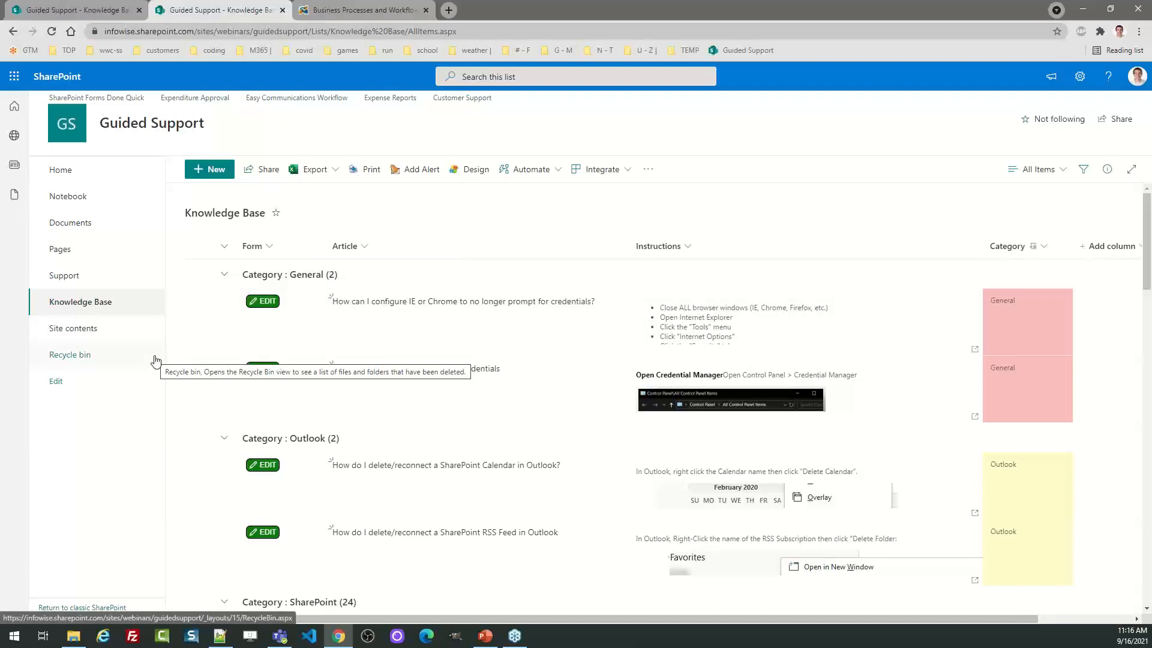
Step: Open the Support list and load its form in the Ultimate Forms Form Designer
click(75, 275)
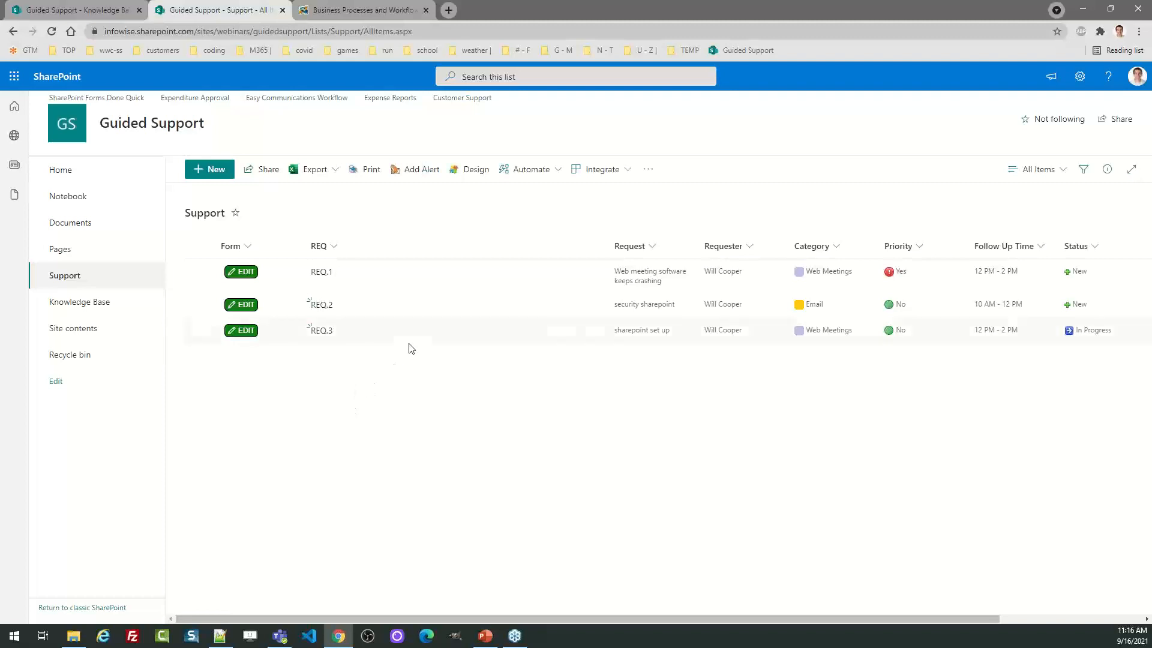
click(471, 174)
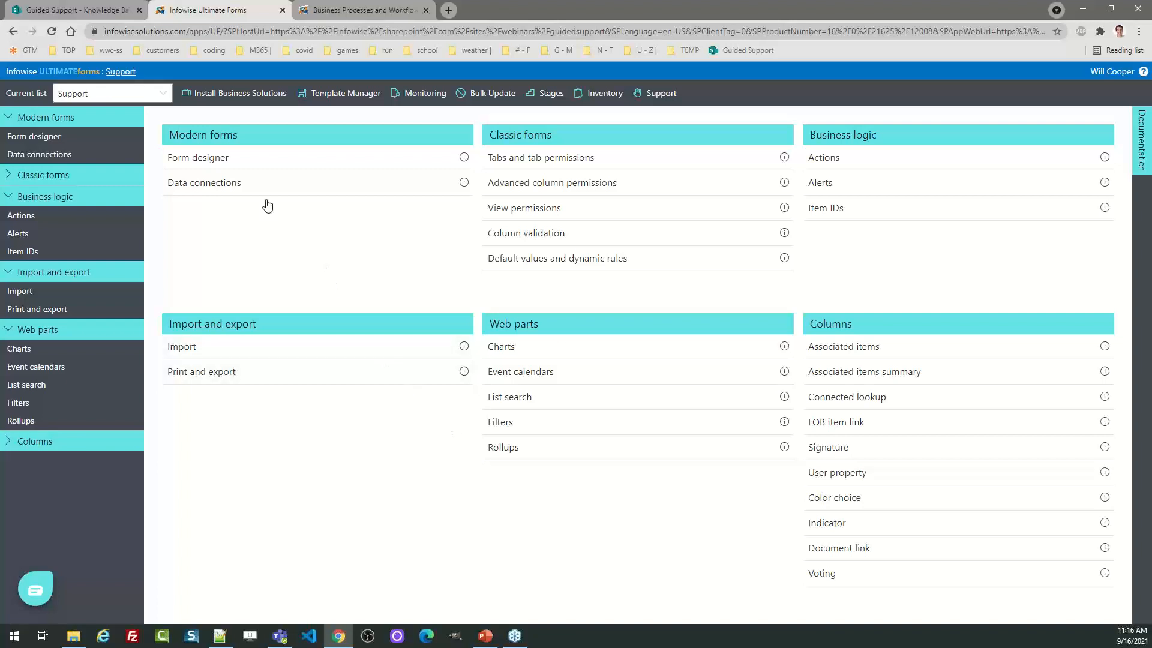
click(211, 157)
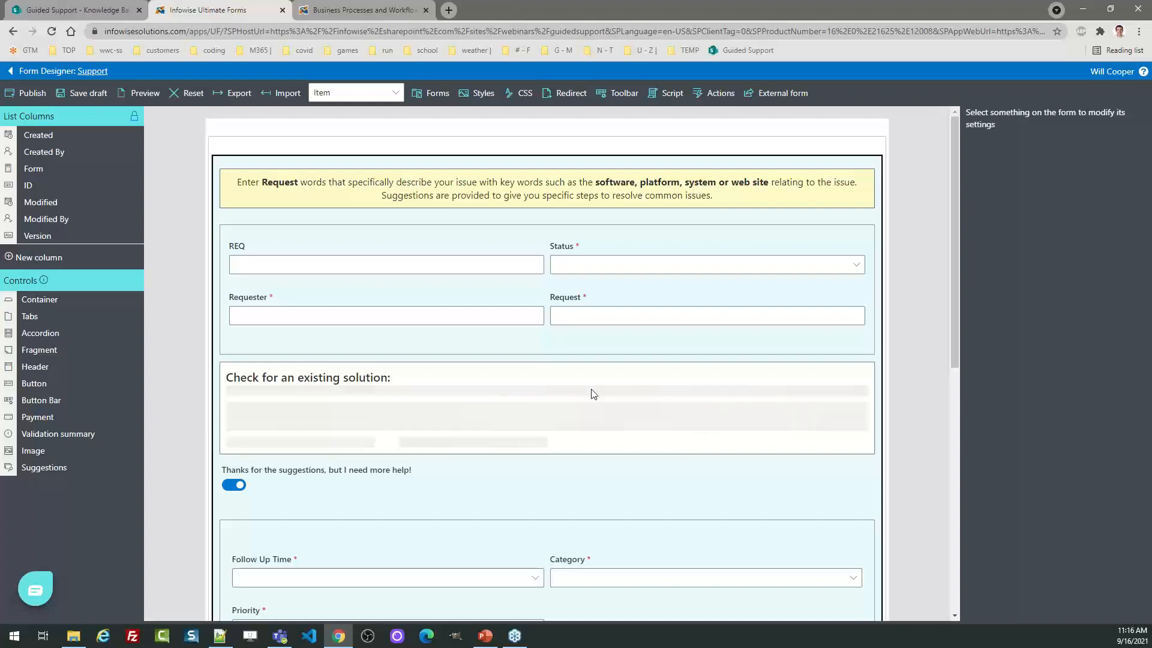
Step: Examine the settings of the "Check for an existing solution:" suggestions control, including which lists it can search
click(744, 403)
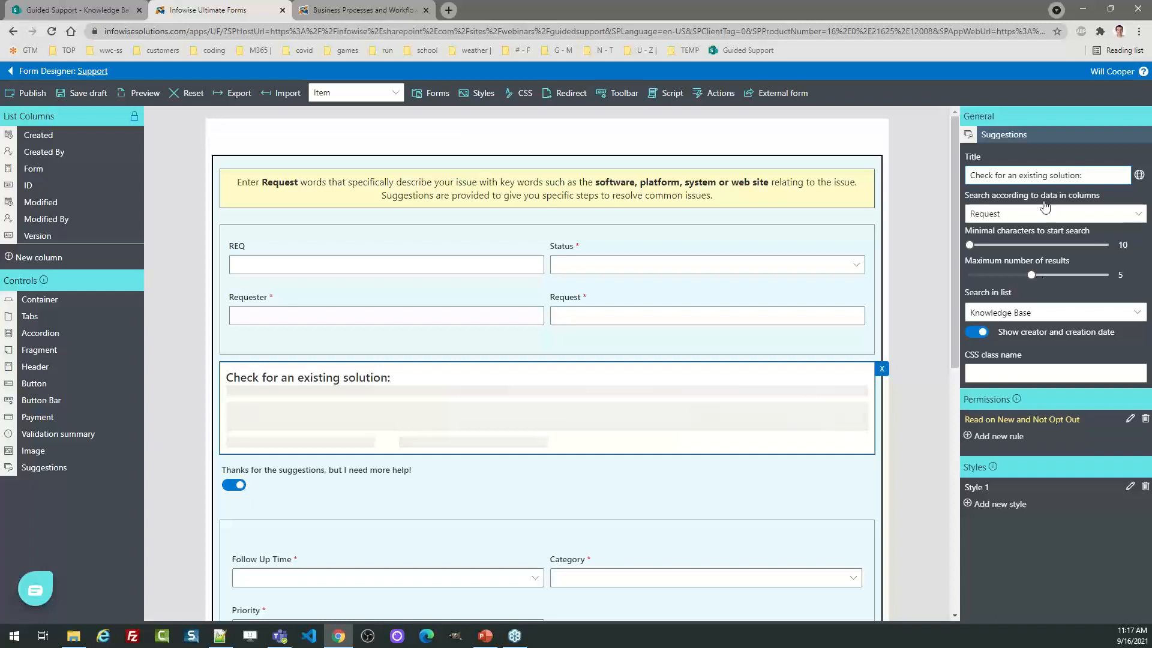
click(1043, 310)
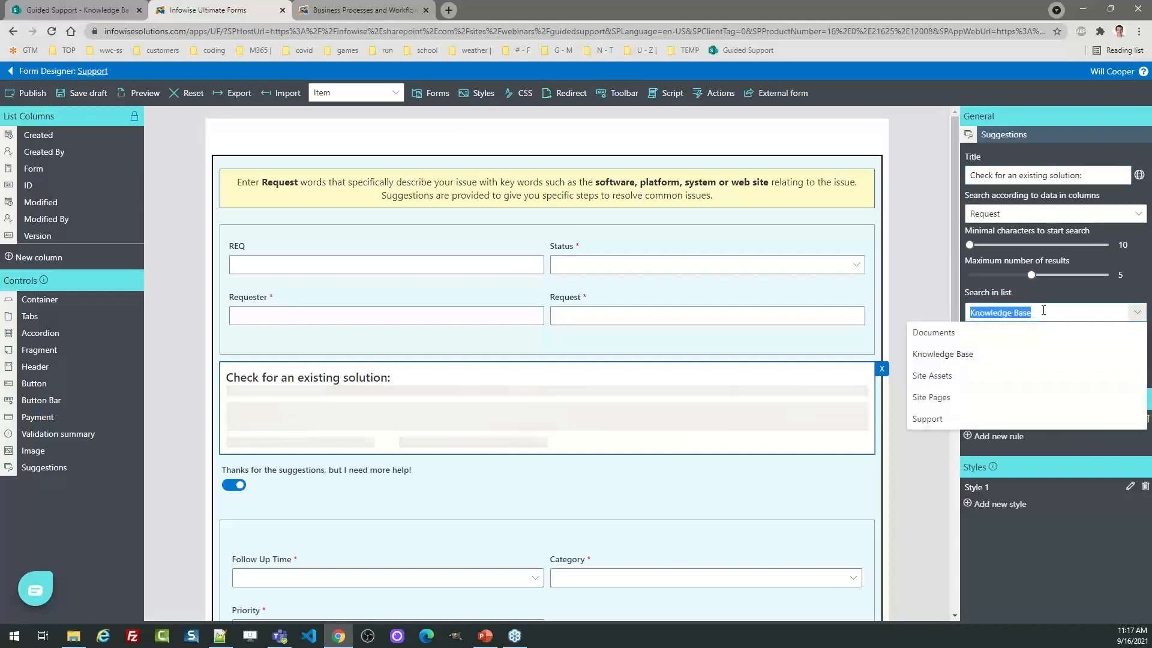
click(1043, 310)
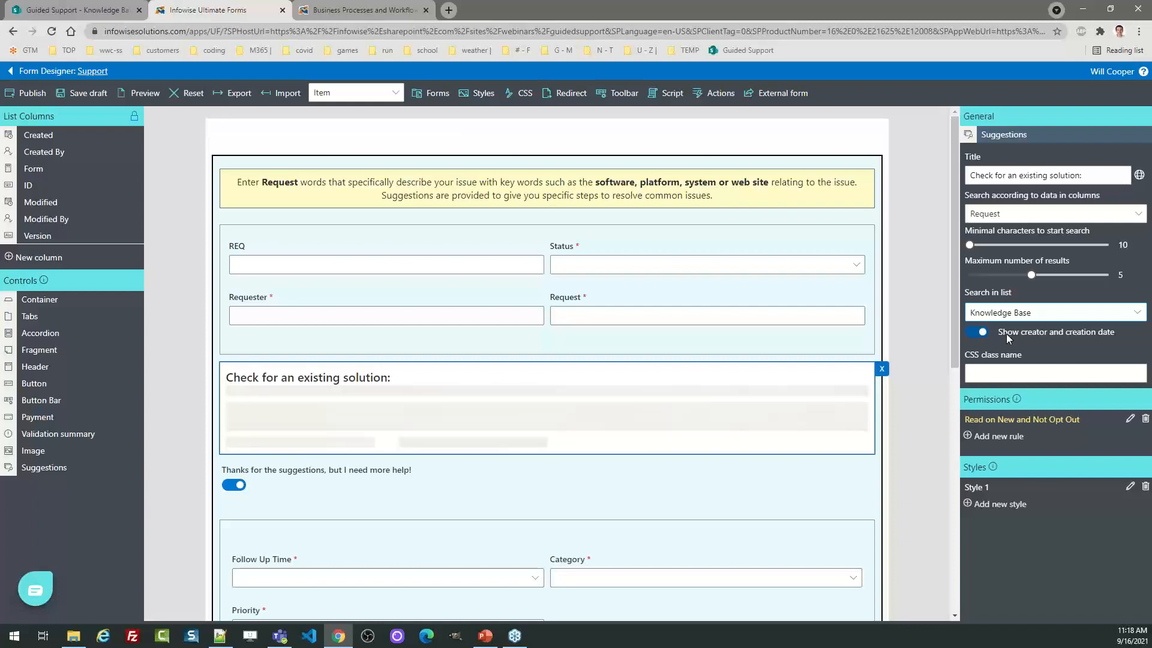
drag(952, 323, 955, 338)
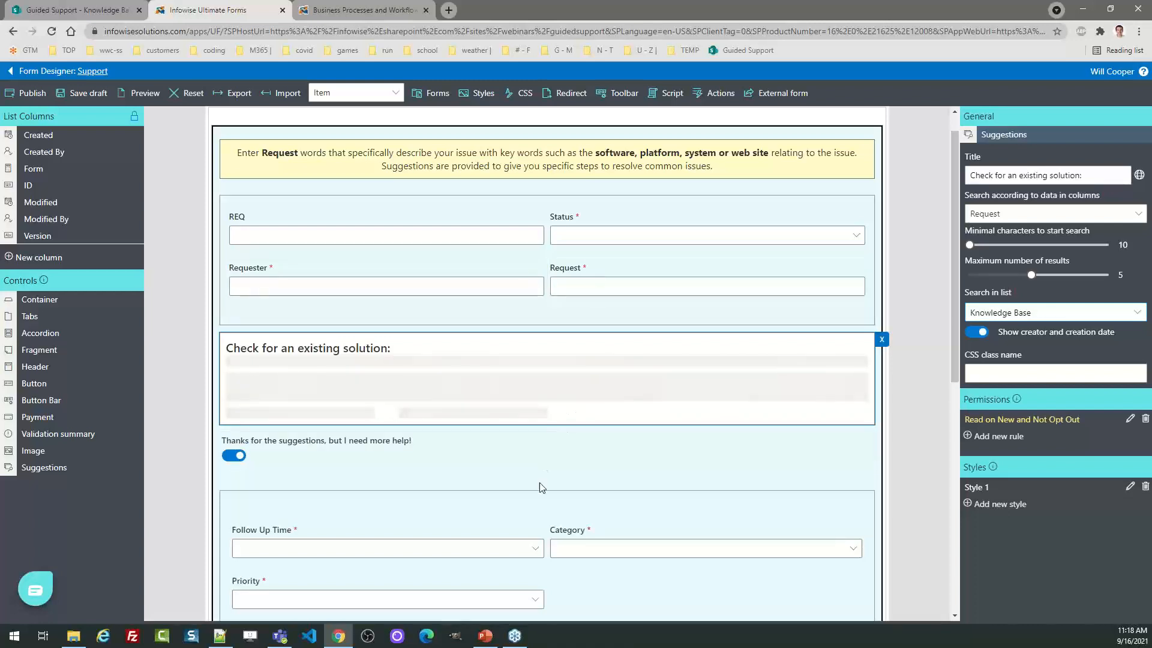
Step: Examine the Opt Out column's settings and the suggestions control's "Read on New and Not Opt Out" permission rule
click(332, 452)
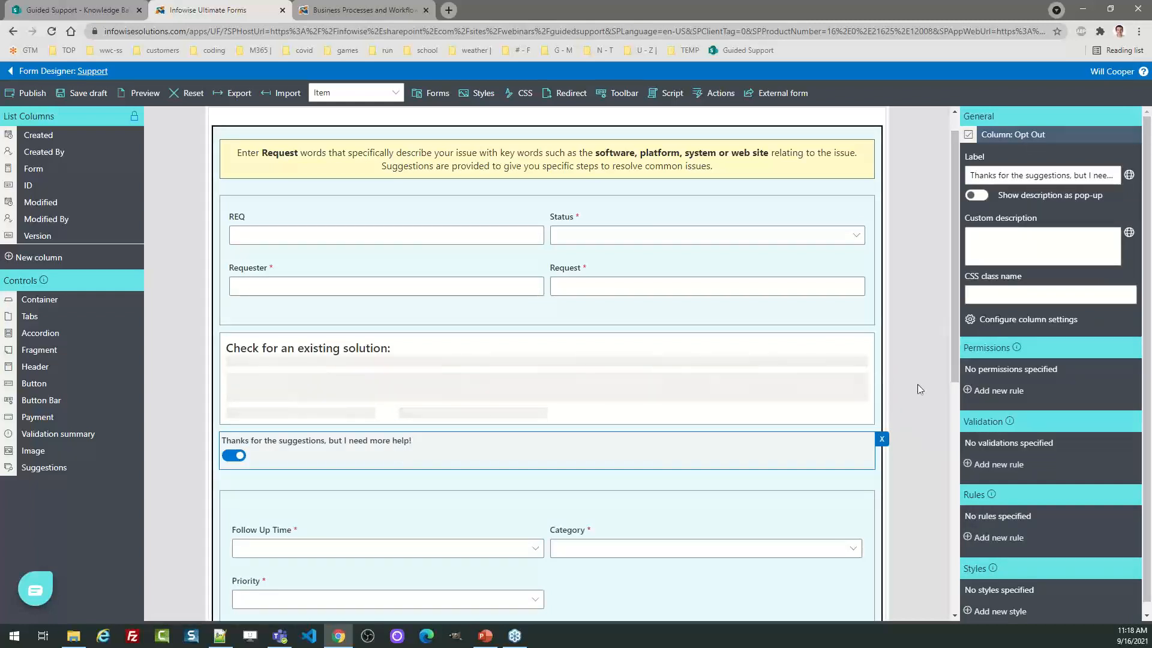
drag(952, 361, 954, 369)
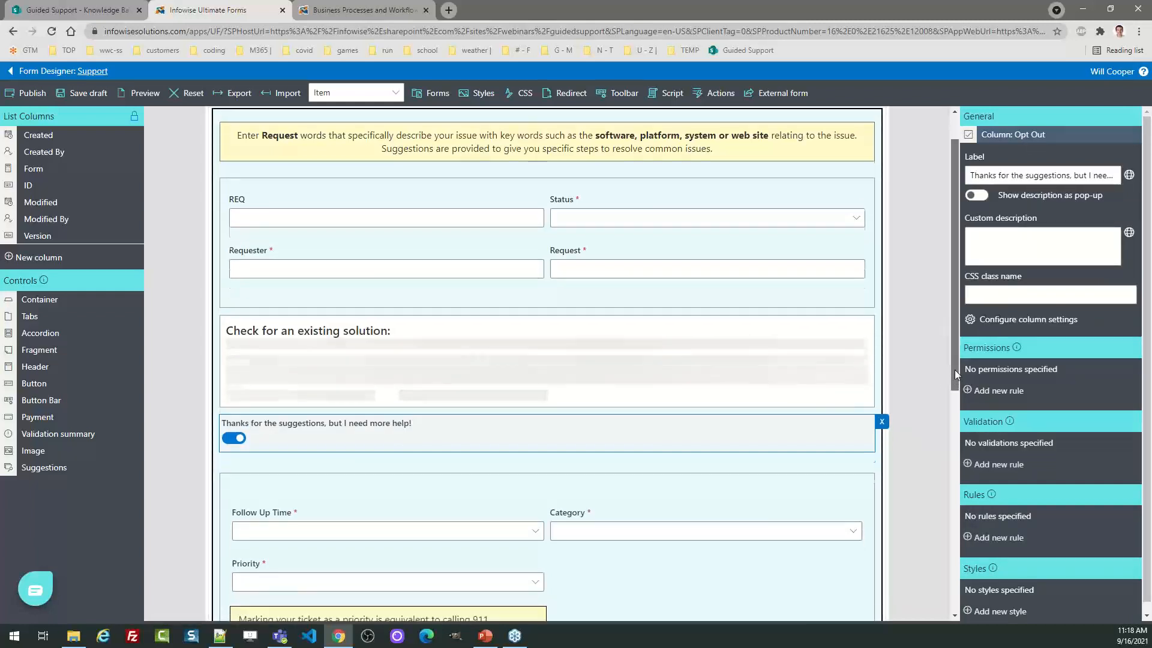
click(746, 393)
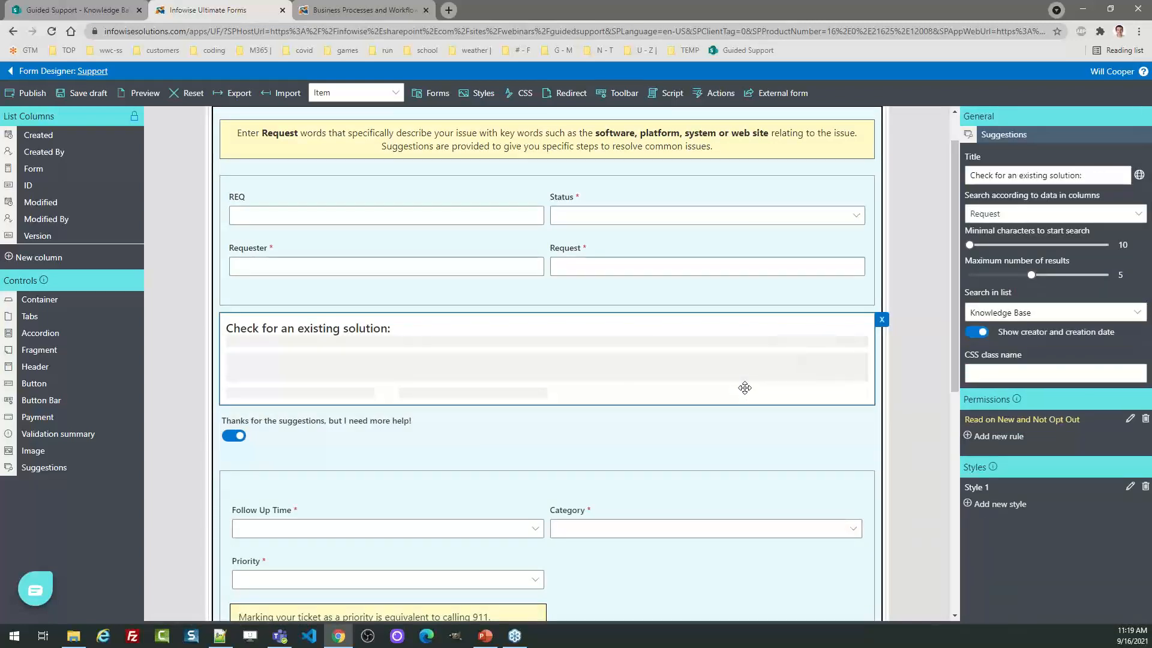
click(1130, 418)
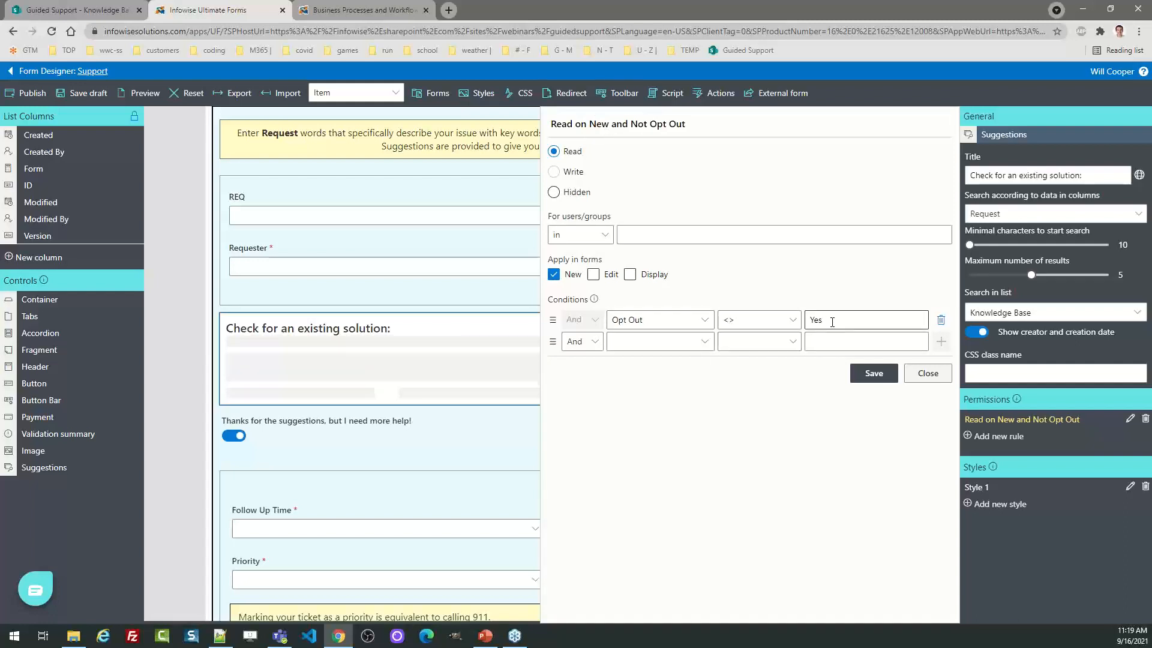
click(927, 374)
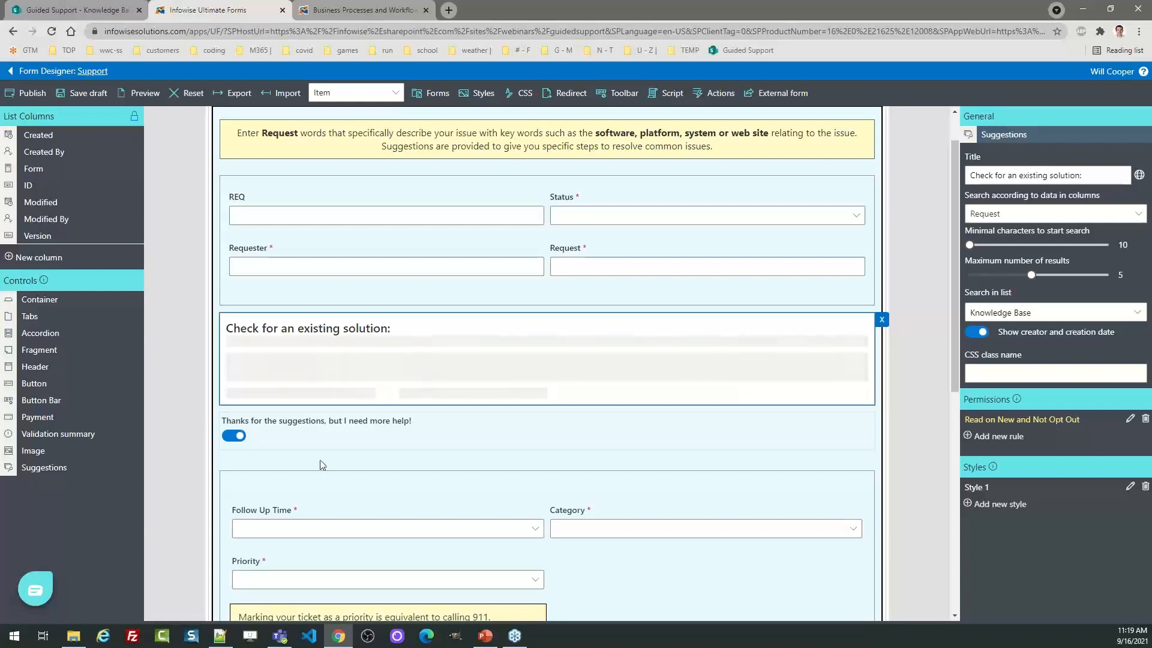
Step: Examine the "Write if Opt Out" permission rule on the container holding Follow Up Time and Category, and review the fields inside that container
click(451, 475)
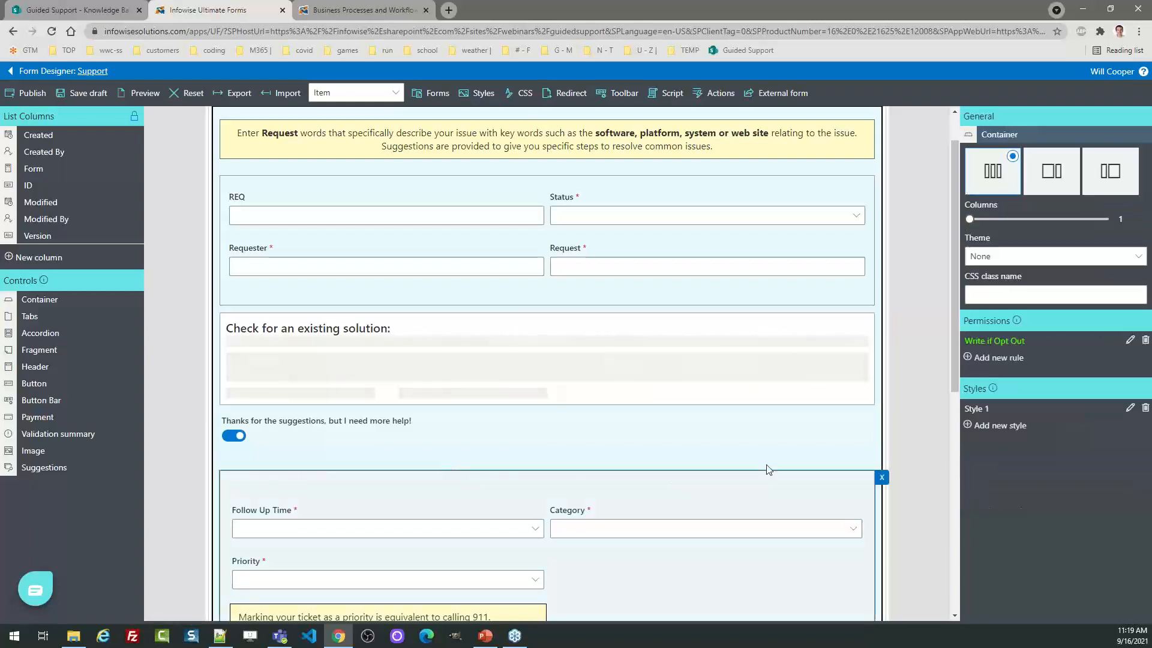
click(1129, 342)
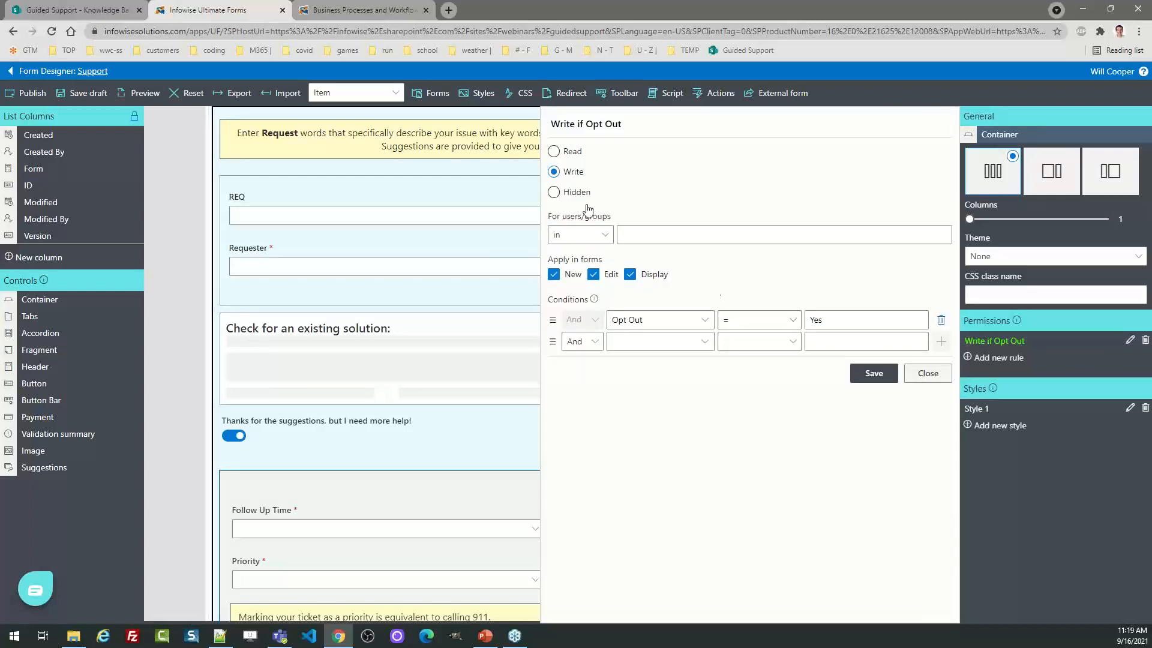
drag(631, 127, 517, 143)
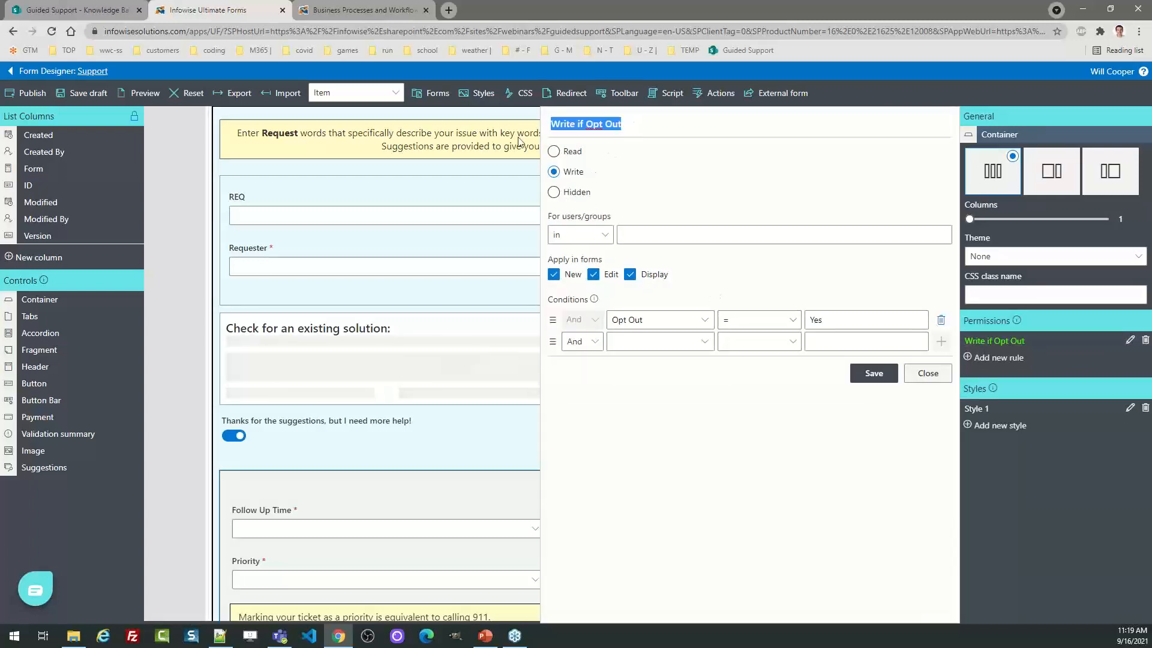
click(592, 172)
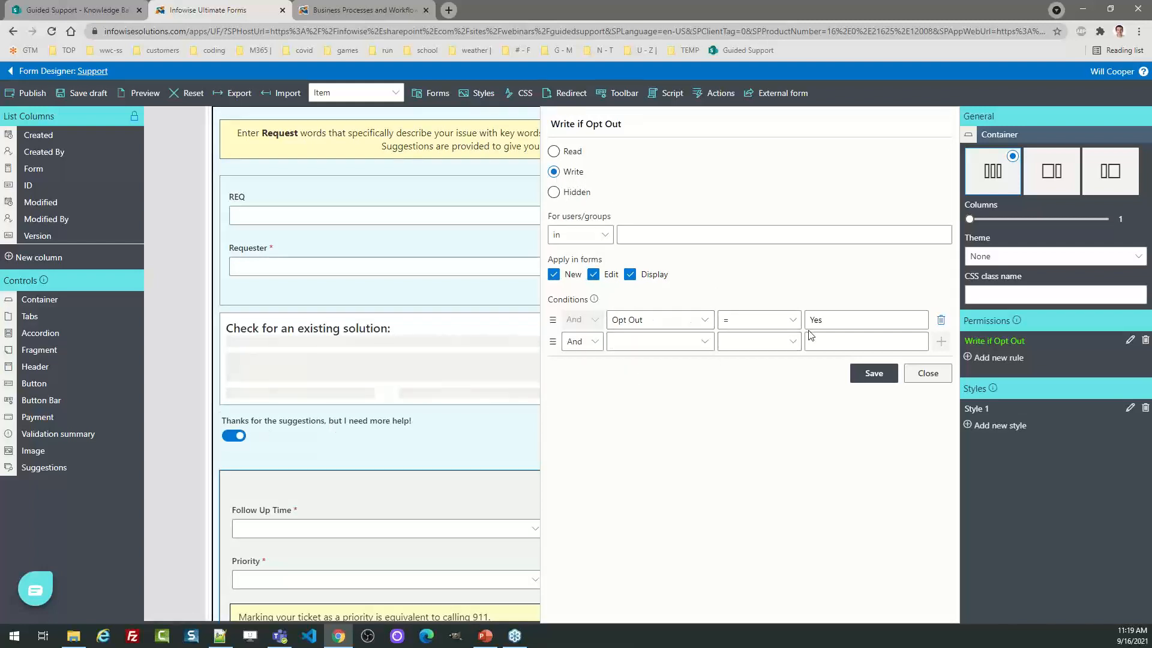
click(927, 374)
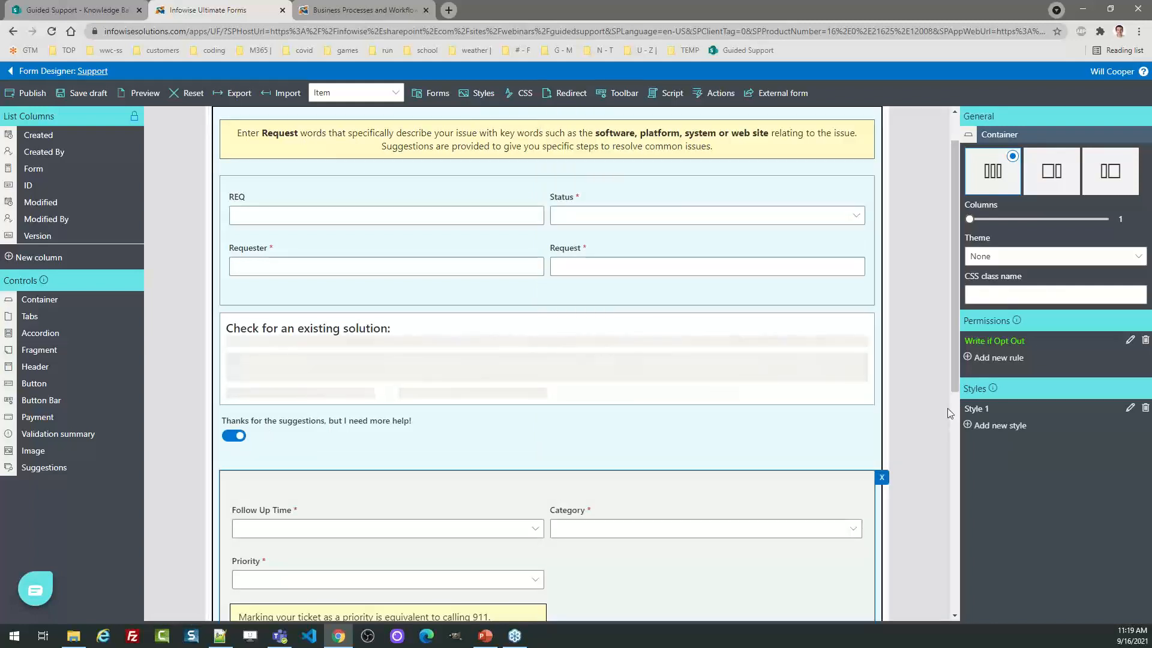
drag(955, 367, 980, 492)
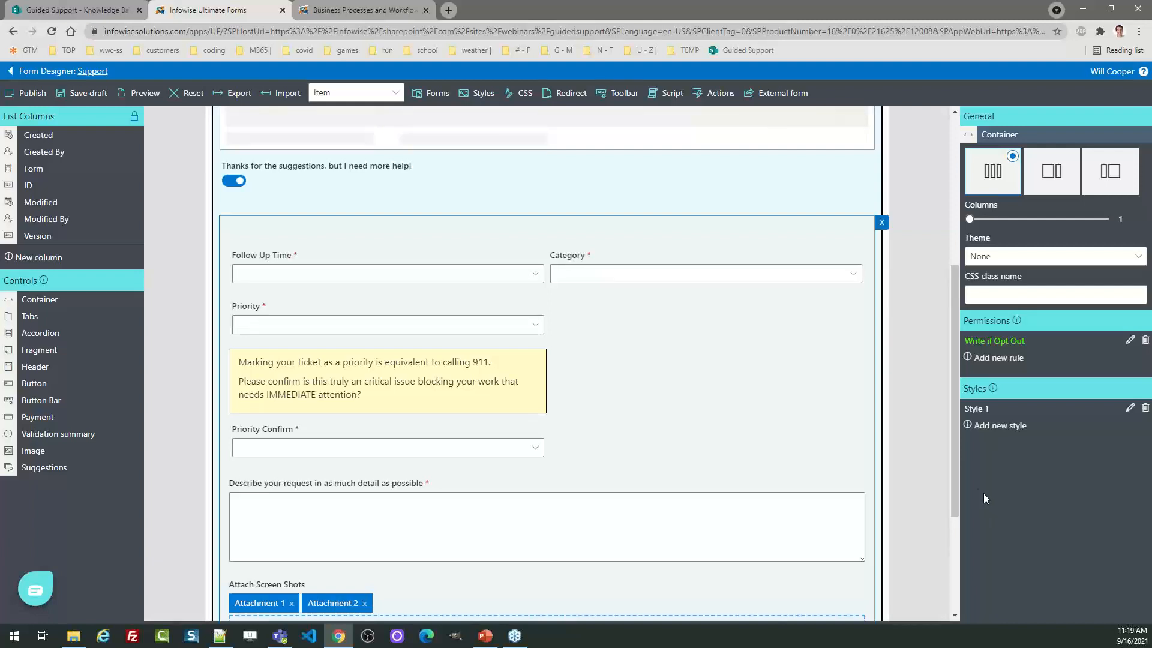
drag(954, 476, 937, 322)
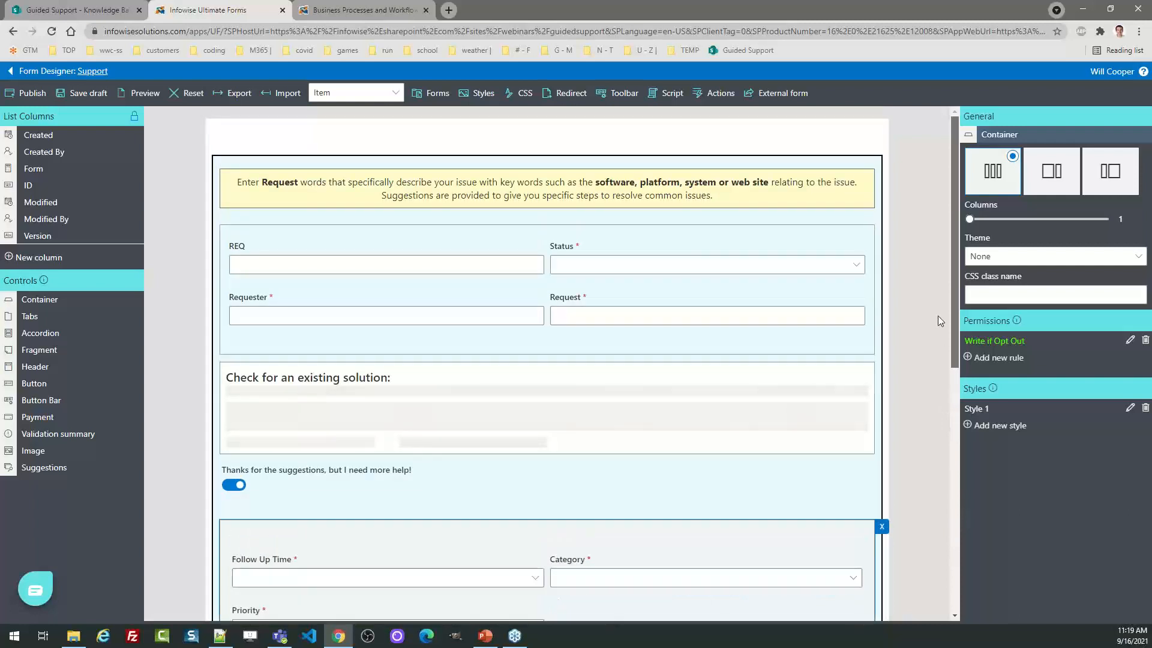
Step: Set the background color of the instruction fragment above the REQ field to light green (aaffc3) and save its style
click(736, 184)
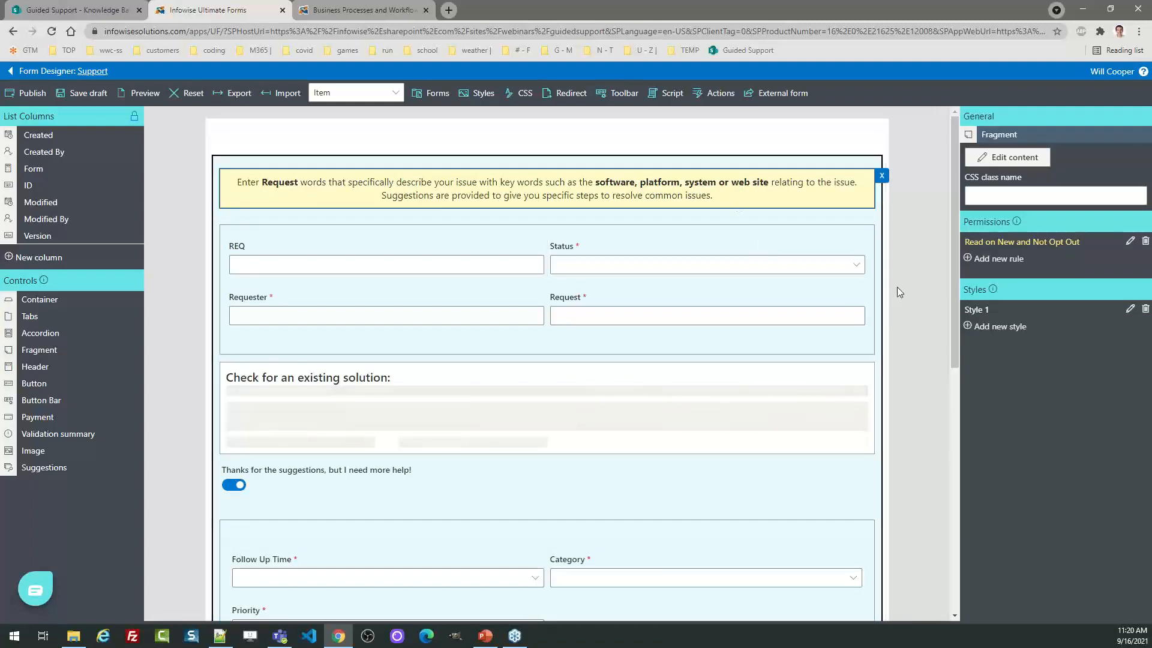
click(1130, 308)
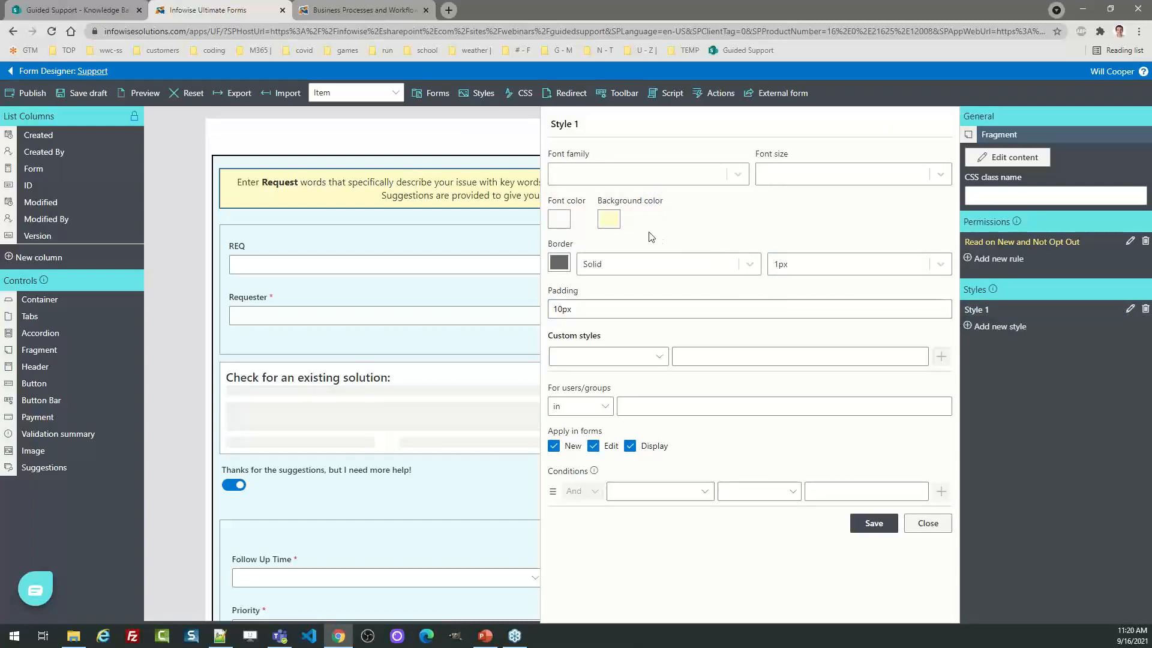
click(610, 221)
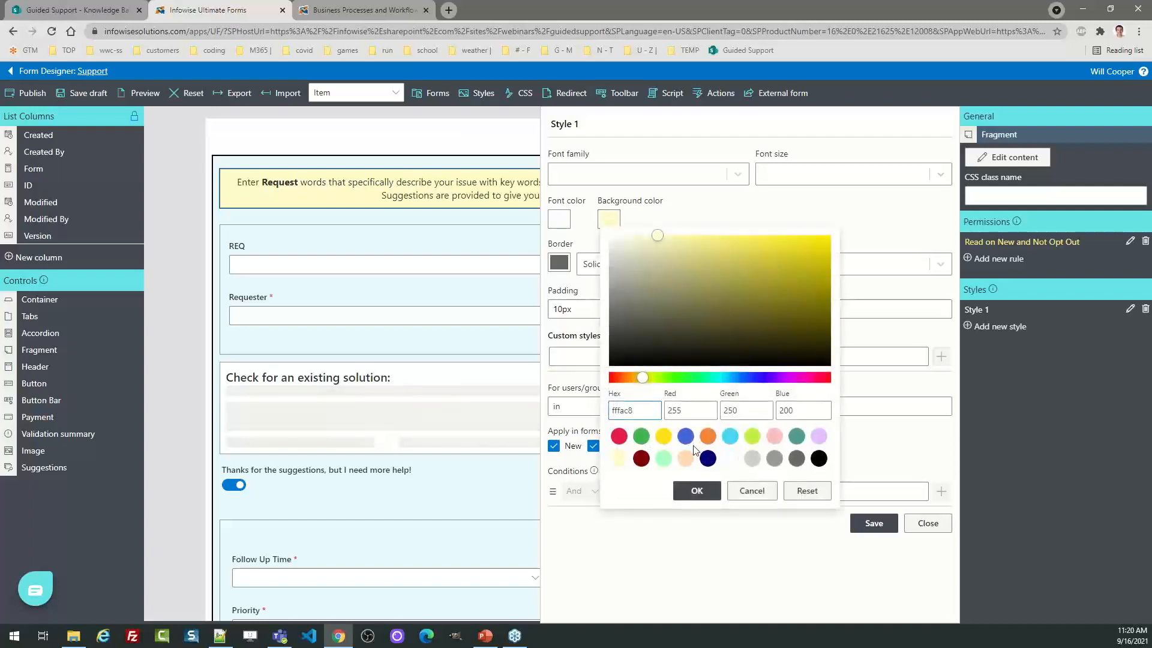
click(665, 459)
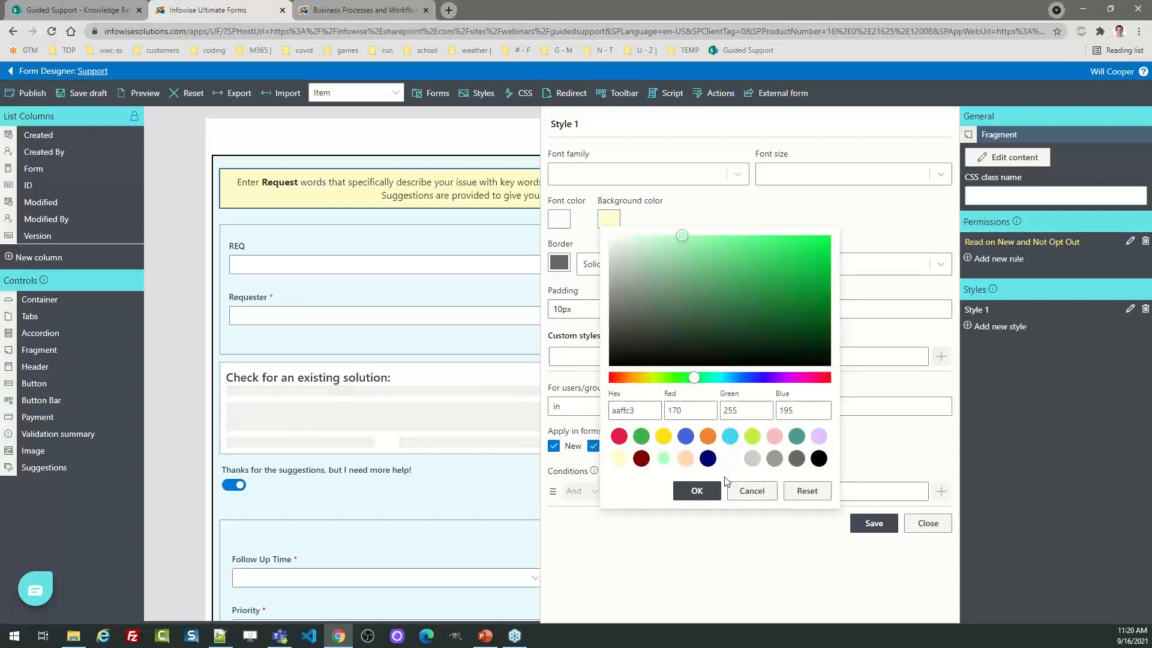
click(697, 491)
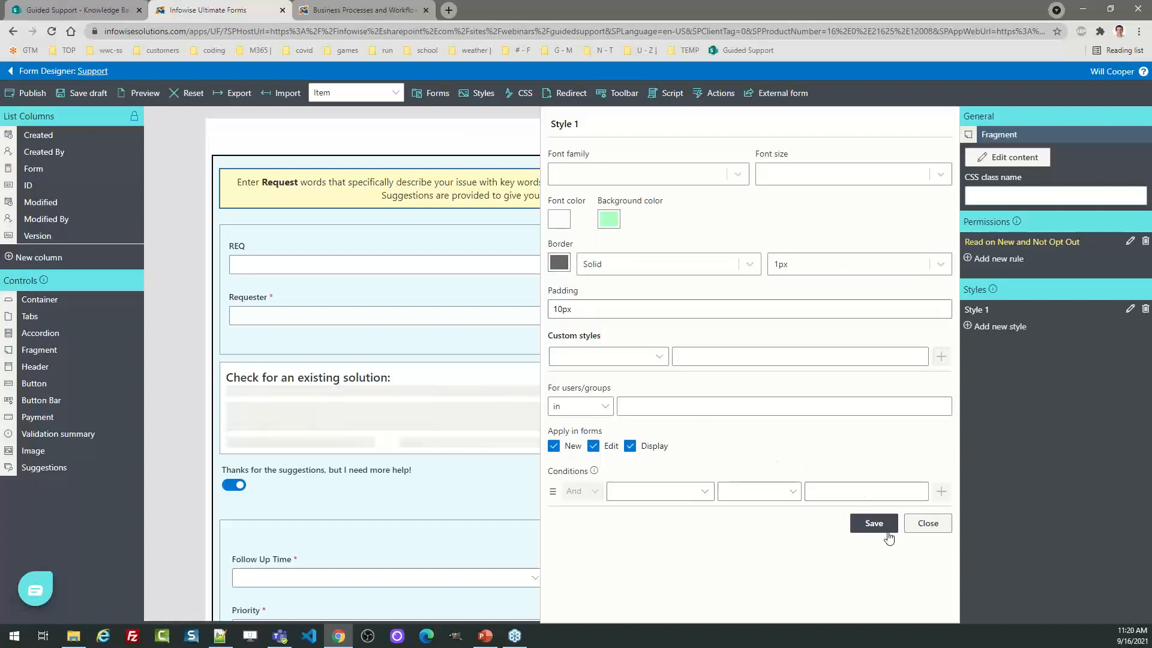
click(873, 522)
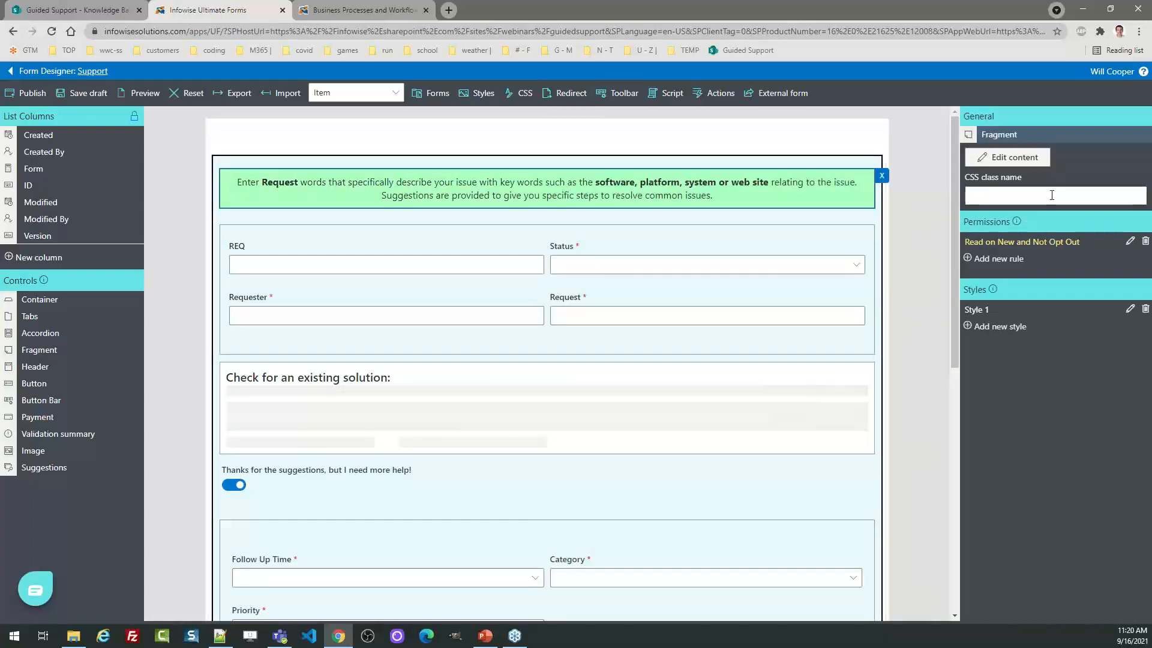
Step: View the instruction fragment's text content, and leave the Form Designer, discarding the unsaved form changes
click(1025, 159)
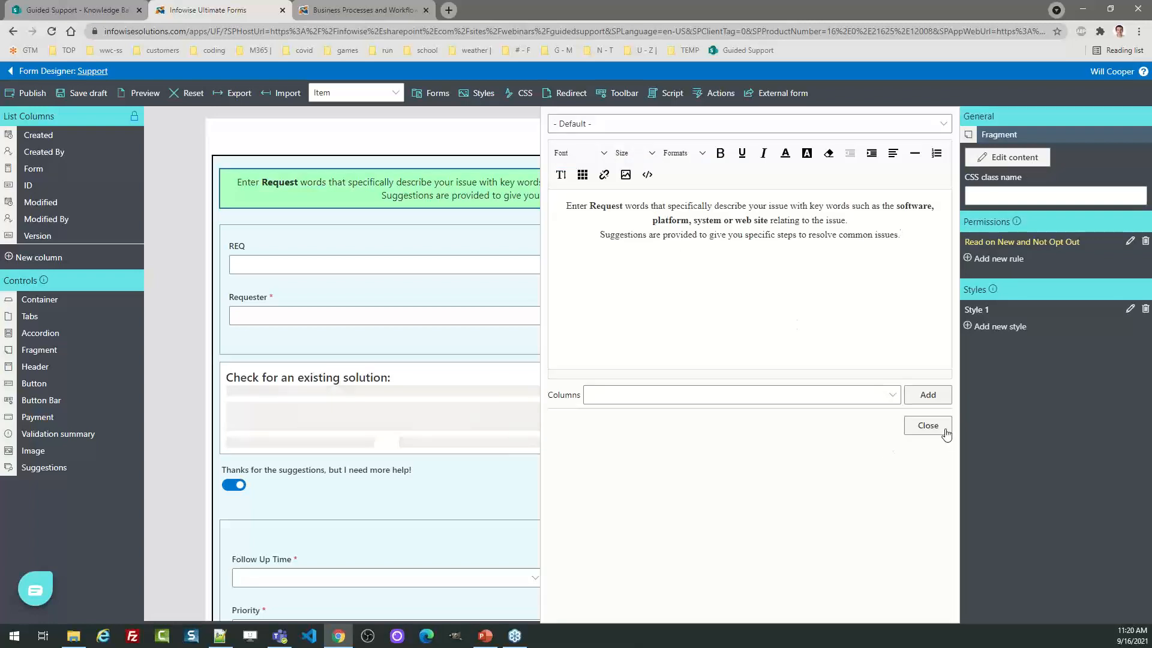
click(927, 426)
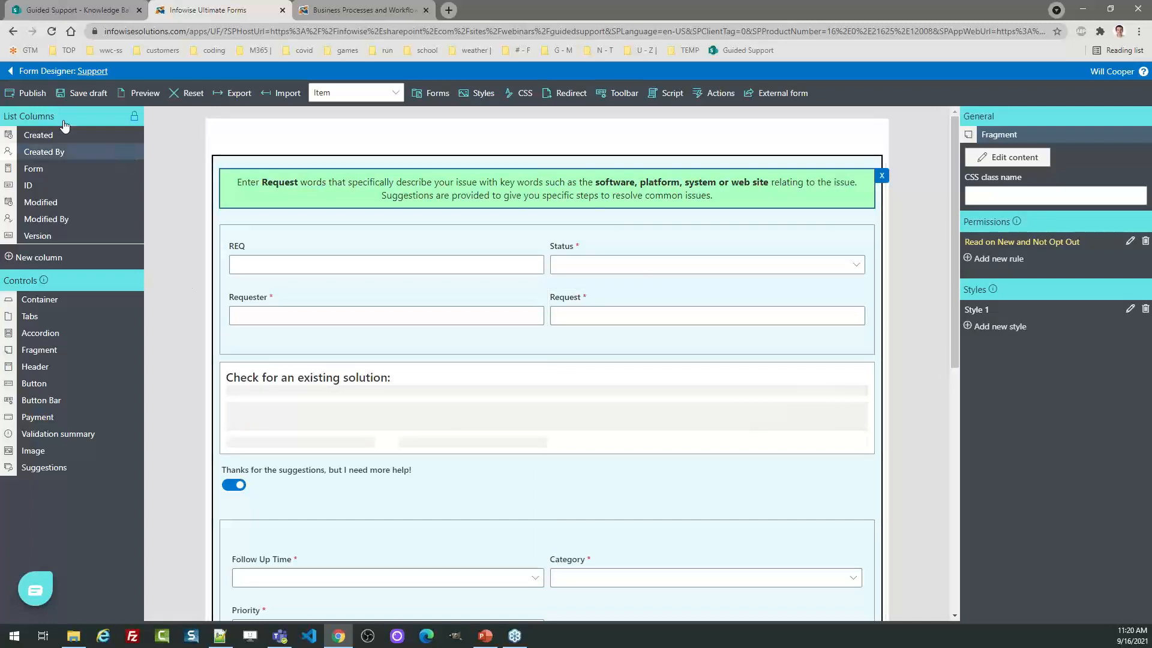
click(11, 72)
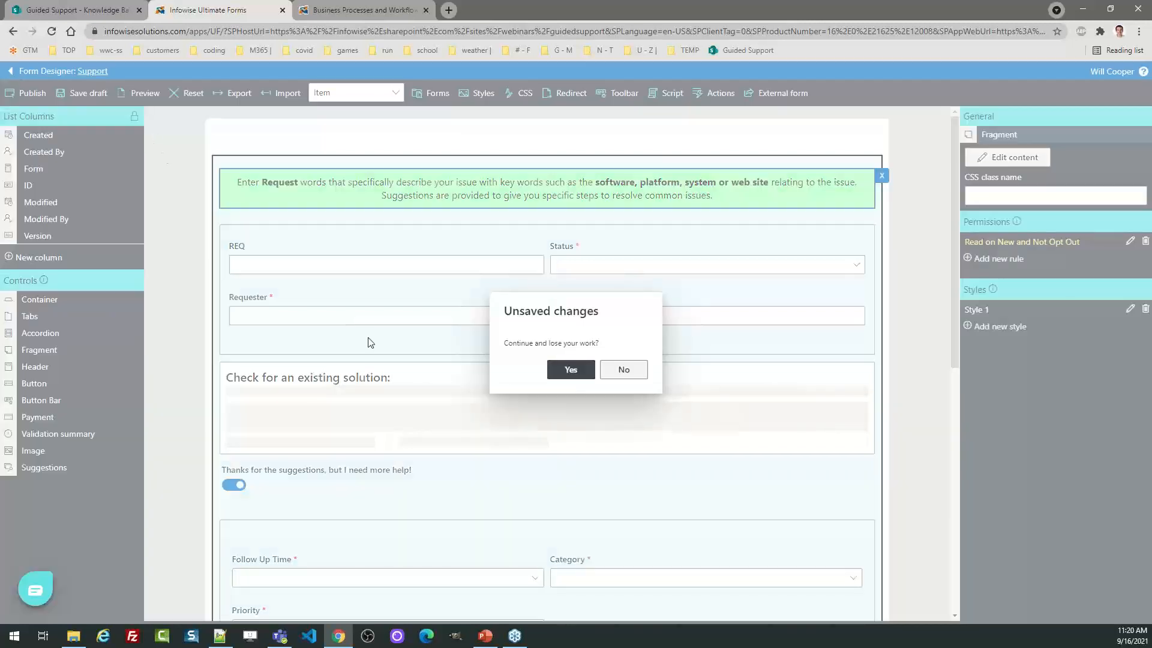
click(586, 376)
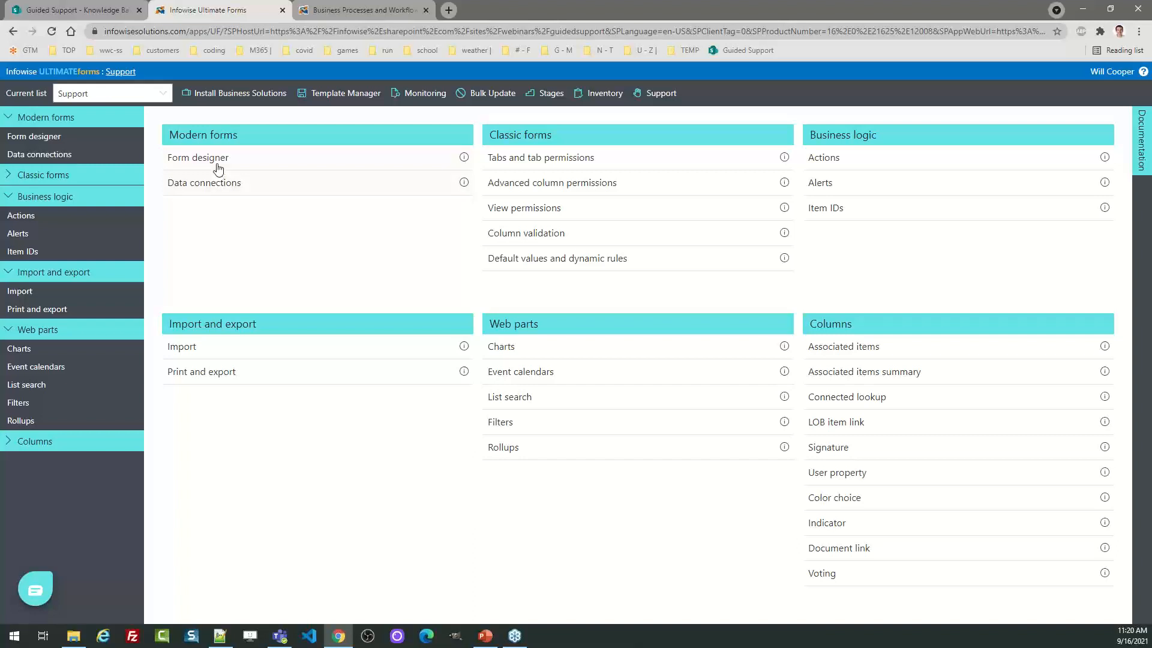
Step: Return to the Support list, view the Knowledge Base article about IE or Chrome credential prompts in its edit form, and close it without saving
click(117, 73)
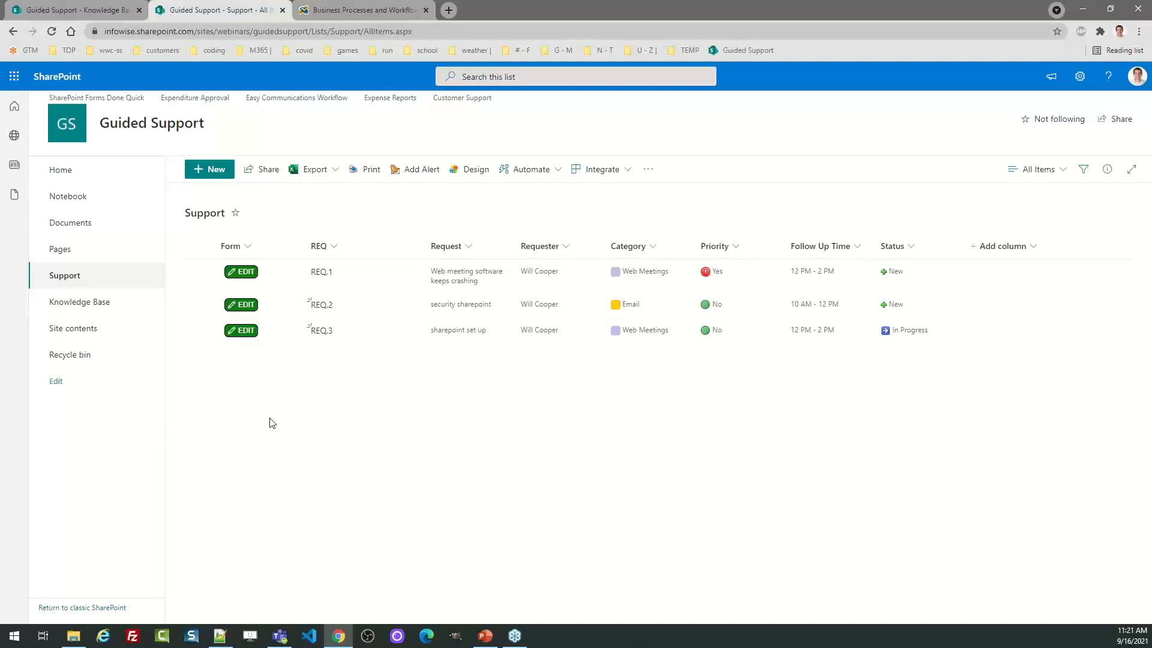
click(90, 306)
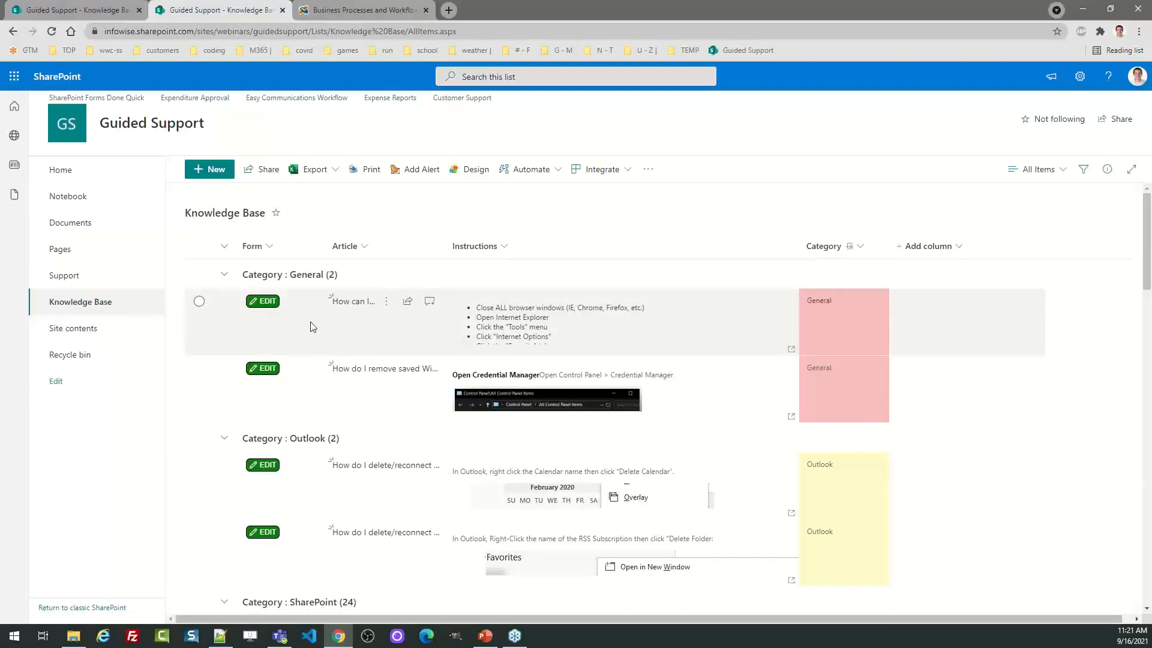
click(267, 303)
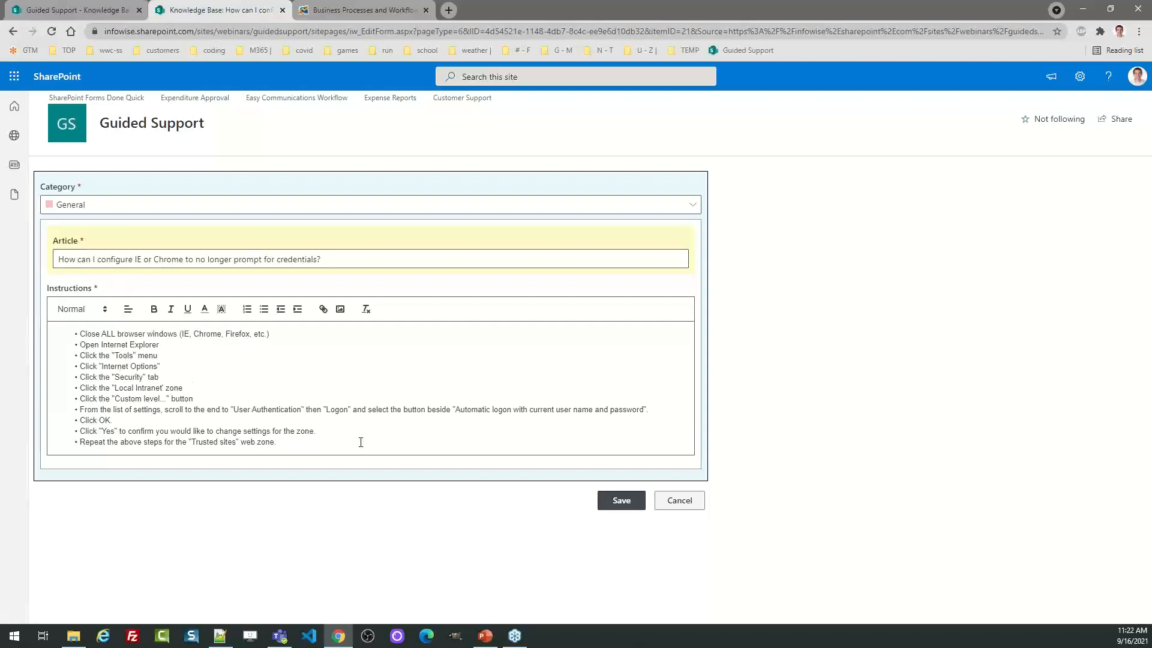
click(661, 512)
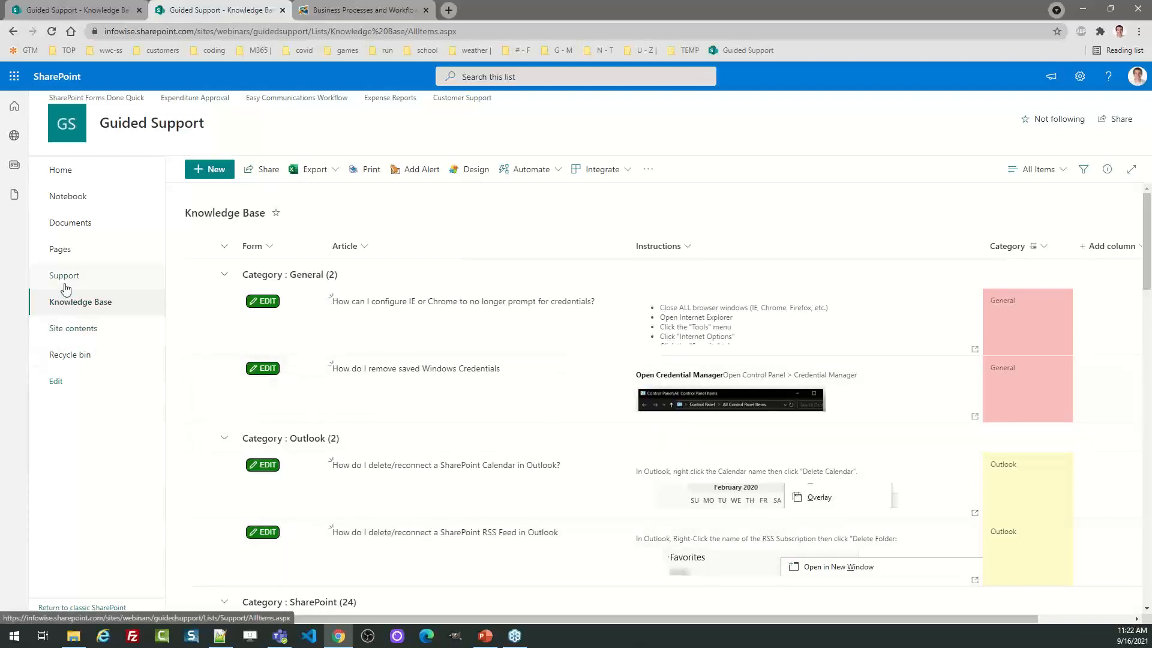
Step: Revisit the Support list, open the Knowledge Base article "How do I remove saved Windows Credentials", and return to the article list
click(64, 276)
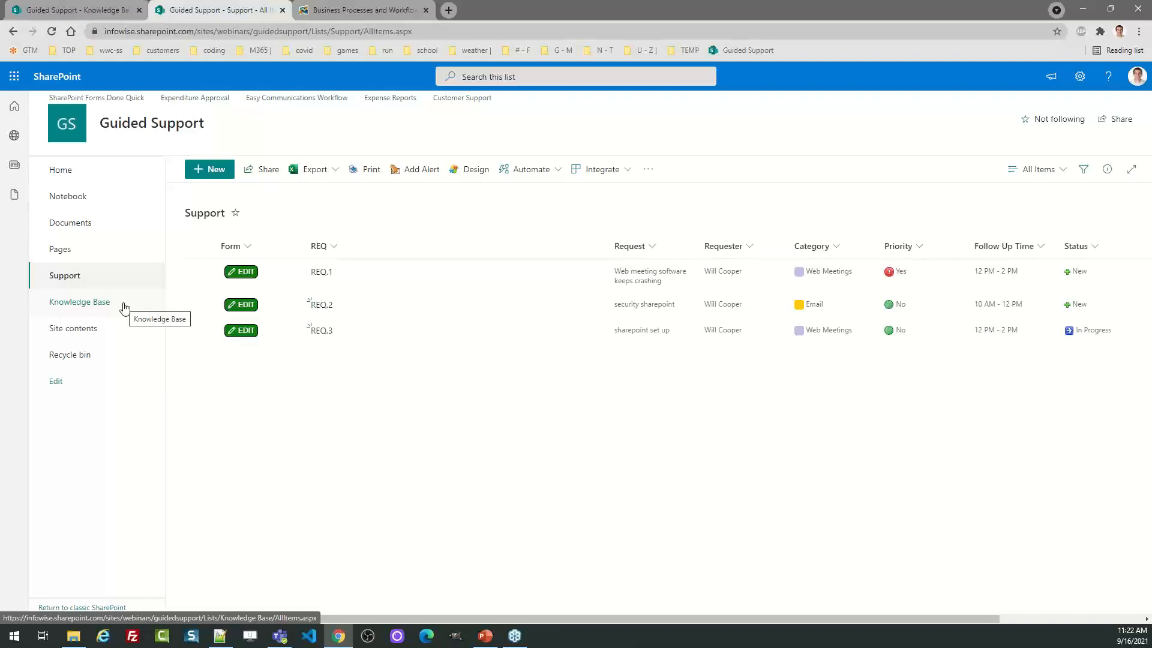
click(100, 303)
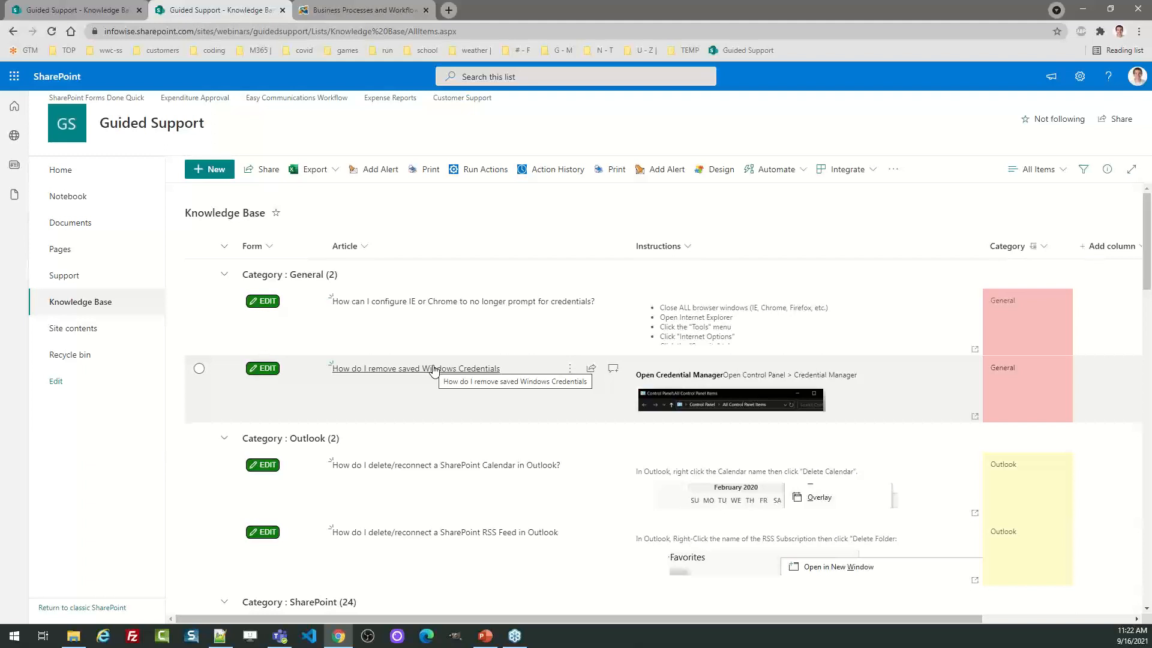
click(364, 370)
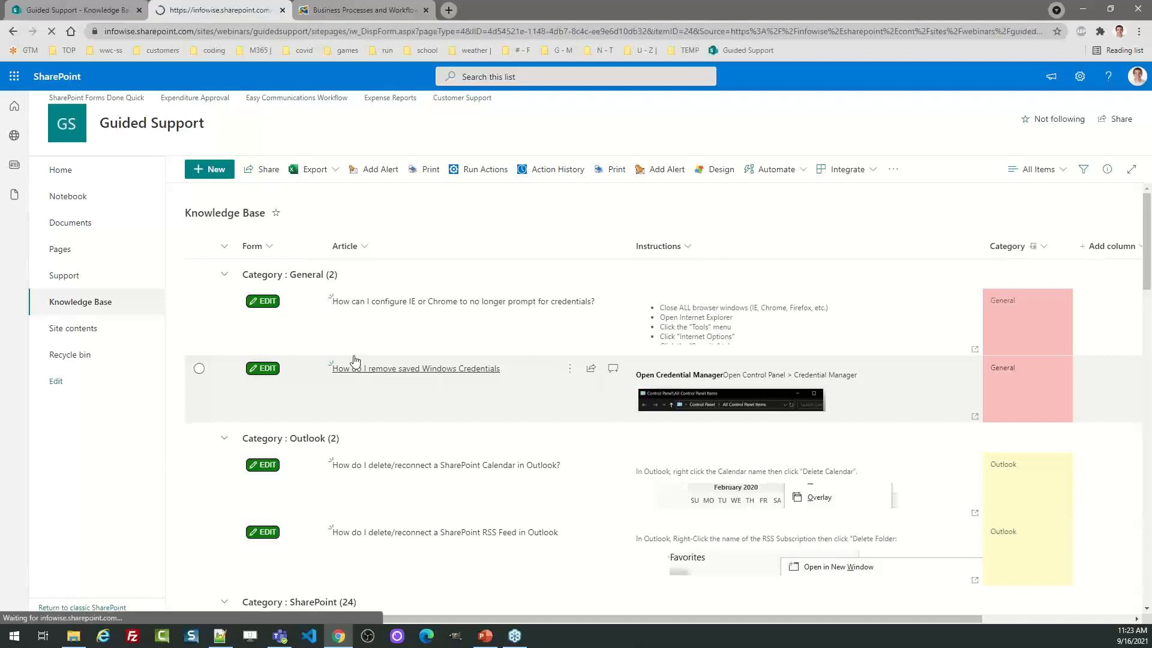
click(14, 31)
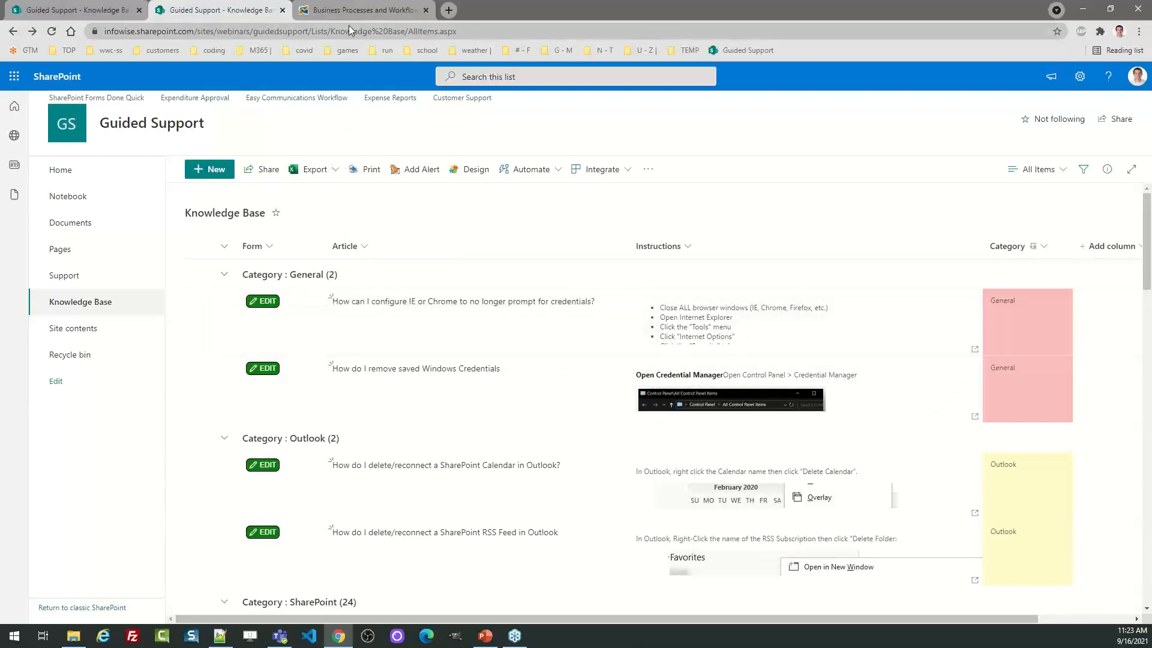
Step: Switch to the Infowise website, view its free trial options, and return to the home page
click(349, 11)
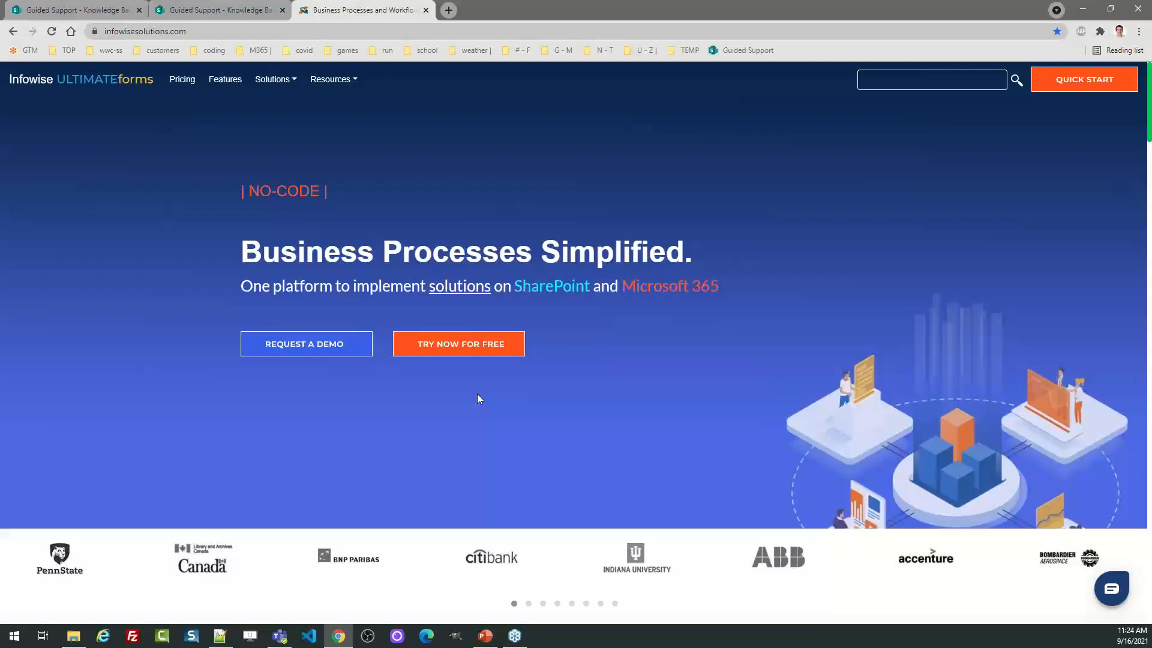
click(464, 352)
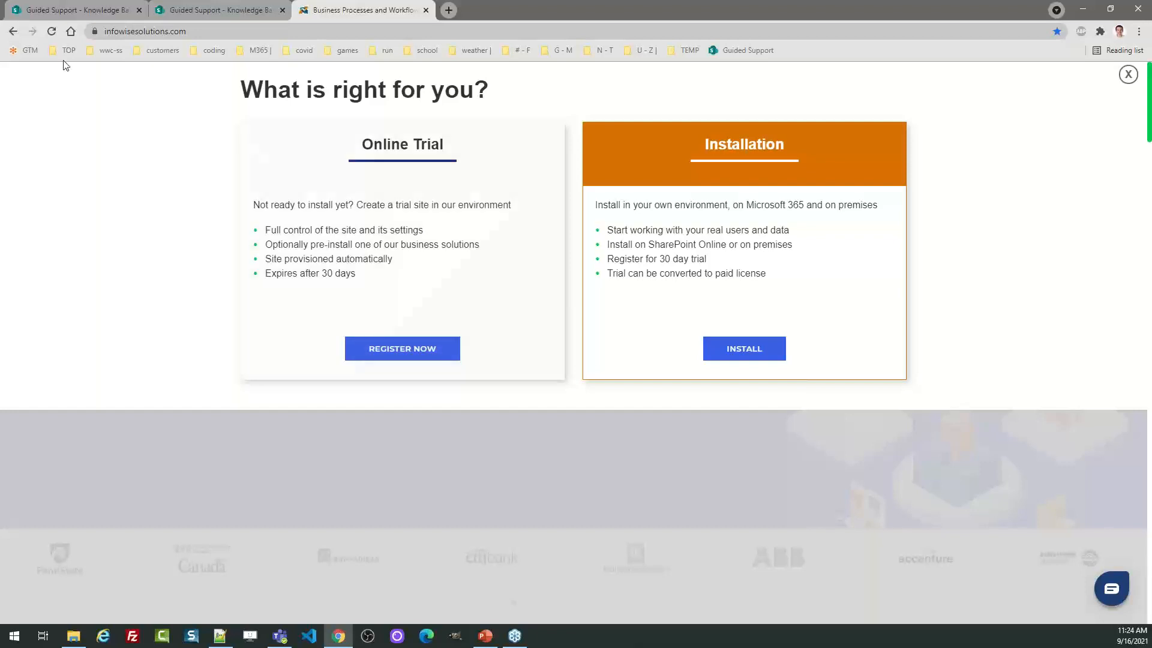
click(13, 32)
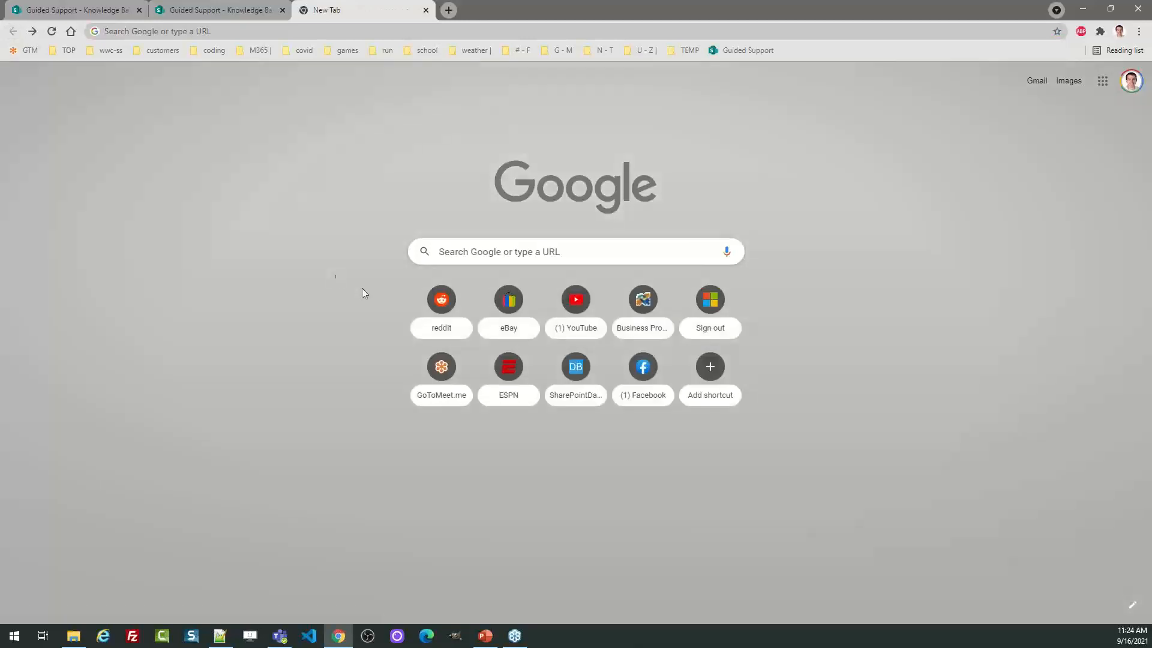
click(33, 30)
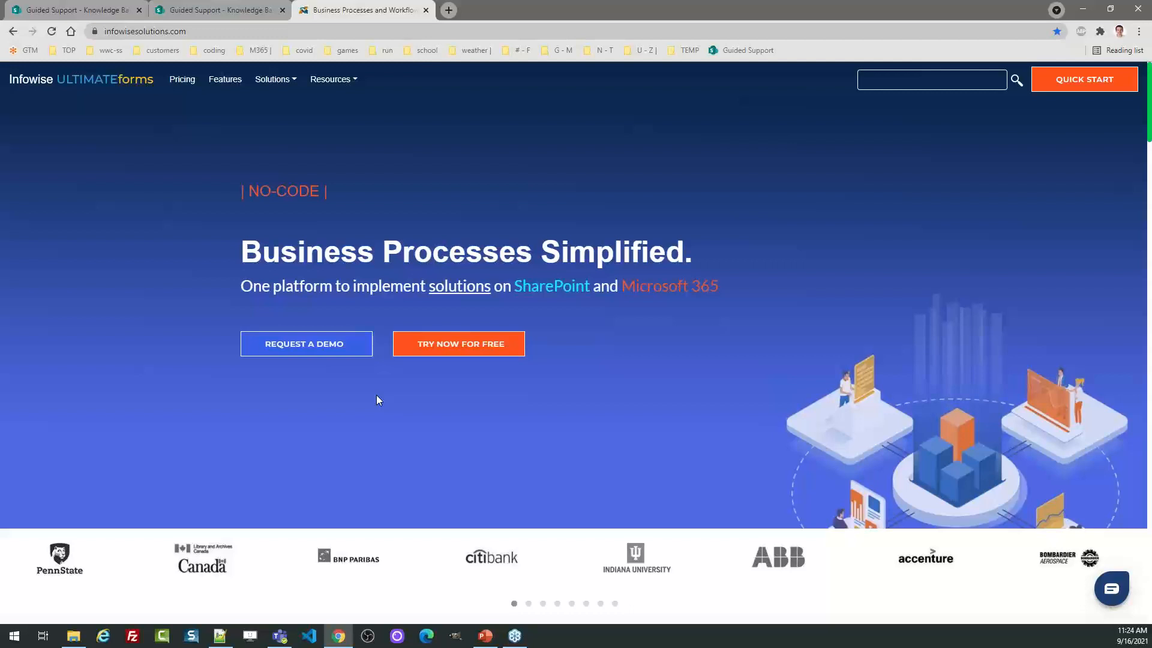
Step: Review the learning and support resources offered on the Infowise website, and return to the Knowledge Base list
click(345, 88)
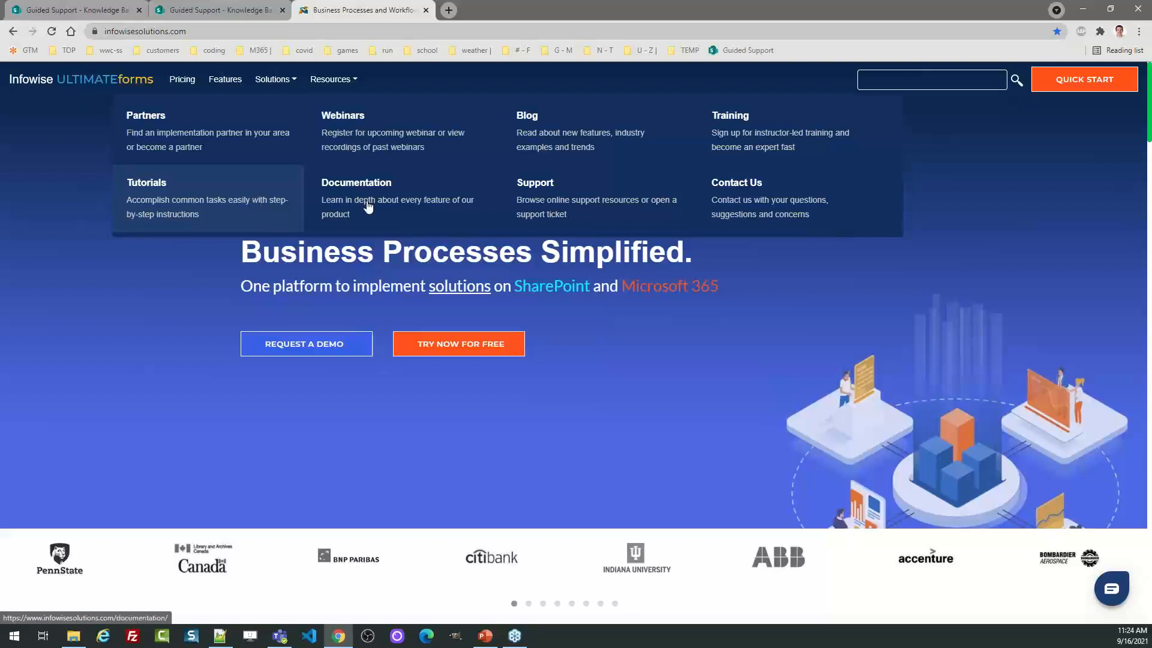
click(671, 377)
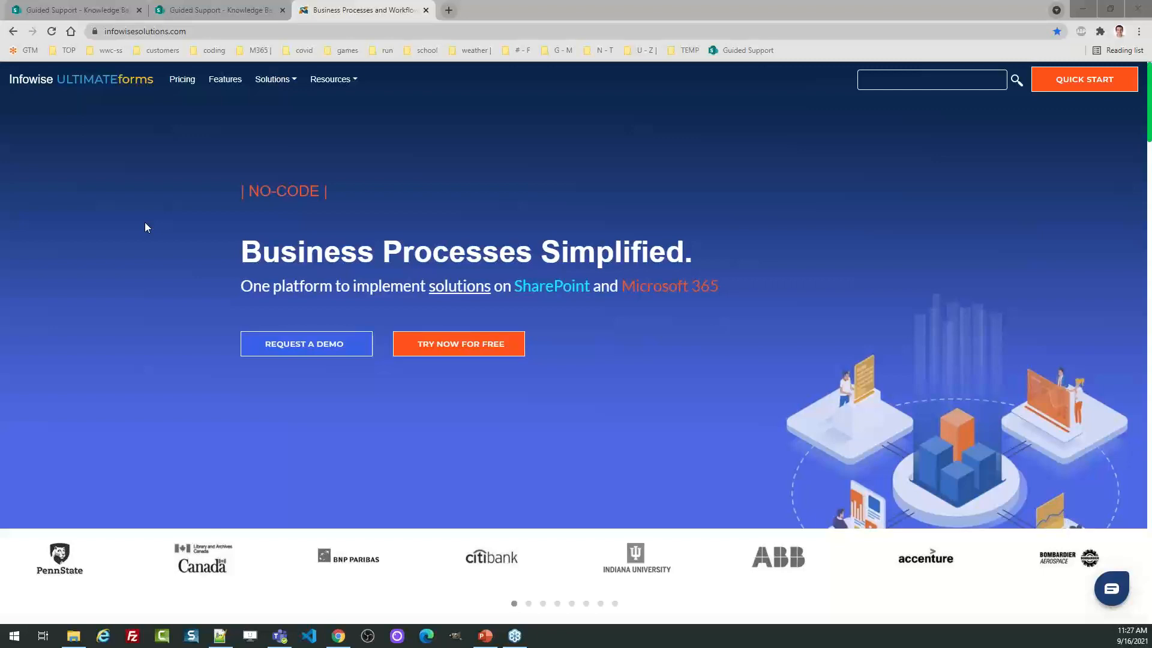
click(183, 12)
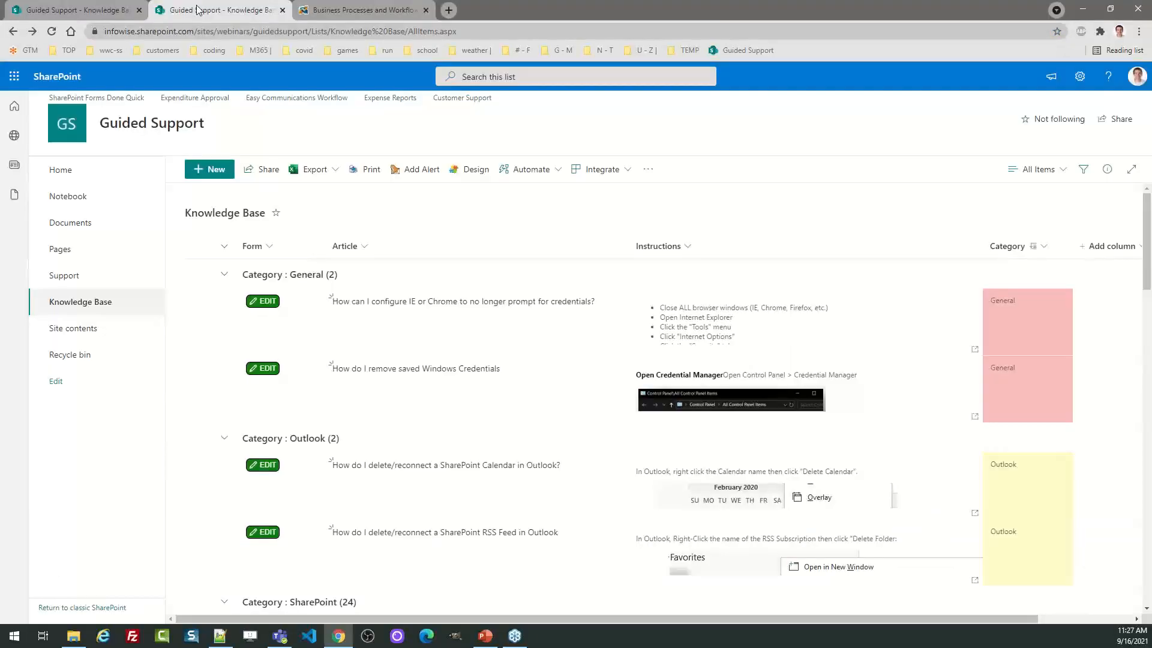